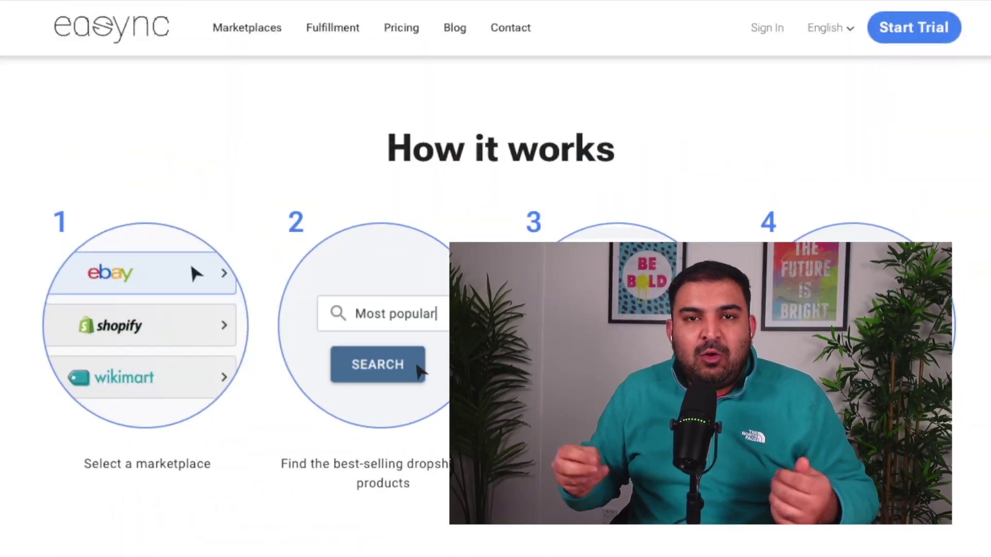
- Scroll the Easync homepage and underline its headline and free-trial offer with the pen
{"action": "scroll", "coordinate": [495, 309], "scroll_direction": "down", "scroll_amount": 10}
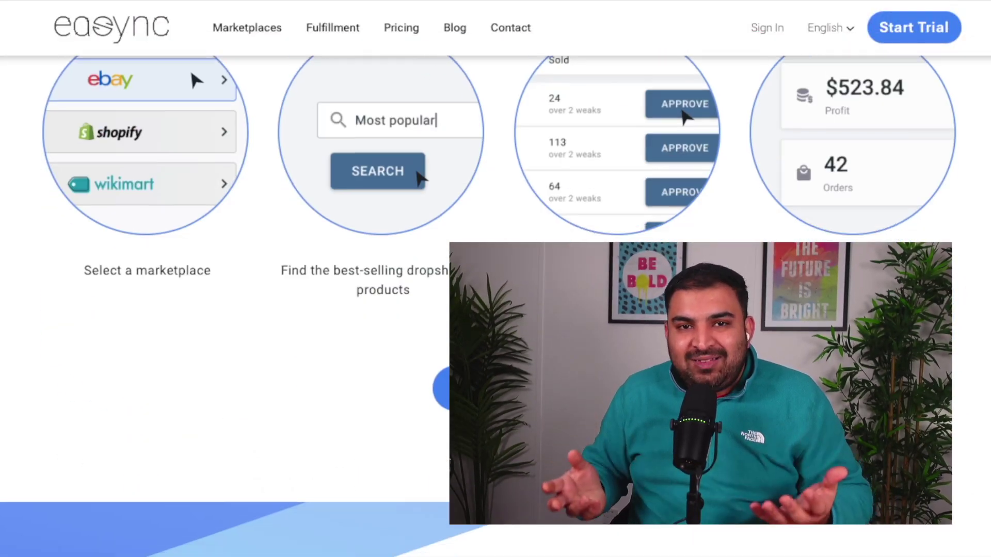
{"action": "scroll", "coordinate": [495, 309], "scroll_direction": "up", "scroll_amount": 15}
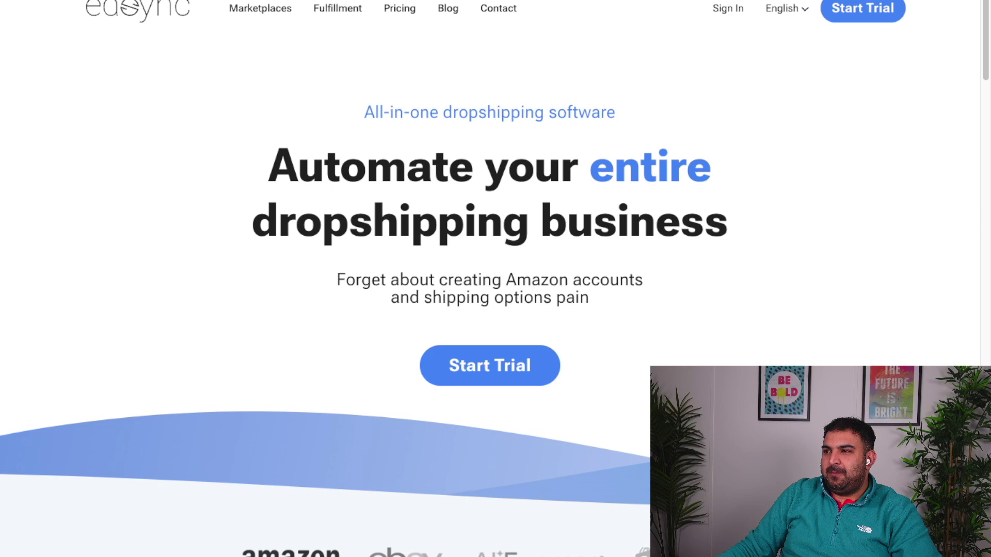
{"action": "key", "text": "alt+d"}
{"action": "mouse_move", "coordinate": [368, 332]}
{"action": "left_mouse_down"}
{"action": "mouse_move", "coordinate": [656, 346]}
{"action": "mouse_move", "coordinate": [354, 410]}
{"action": "left_mouse_up"}
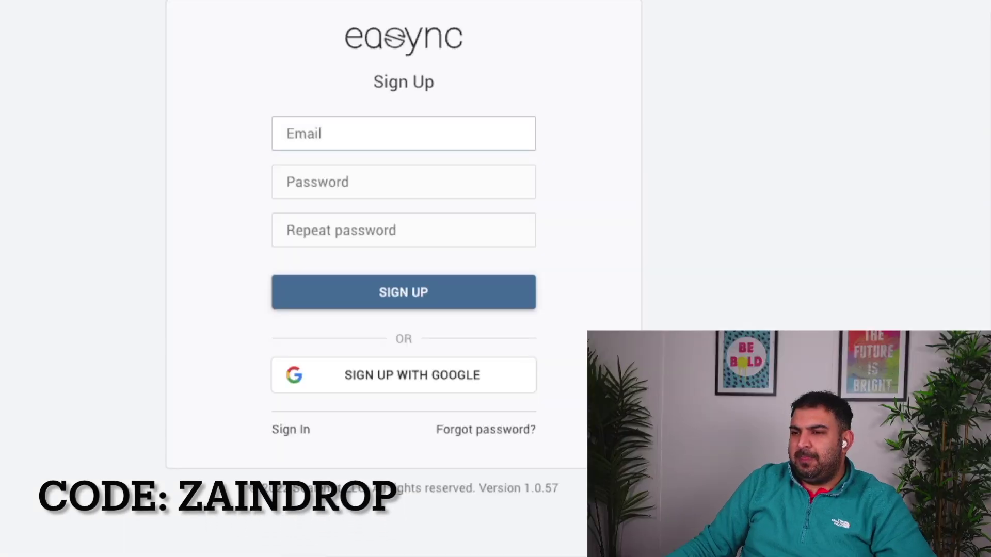
- Fill the sign-up form with the saved e-mail, the account password and its repeat, then submit
{"action": "left_click", "coordinate": [404, 133]}
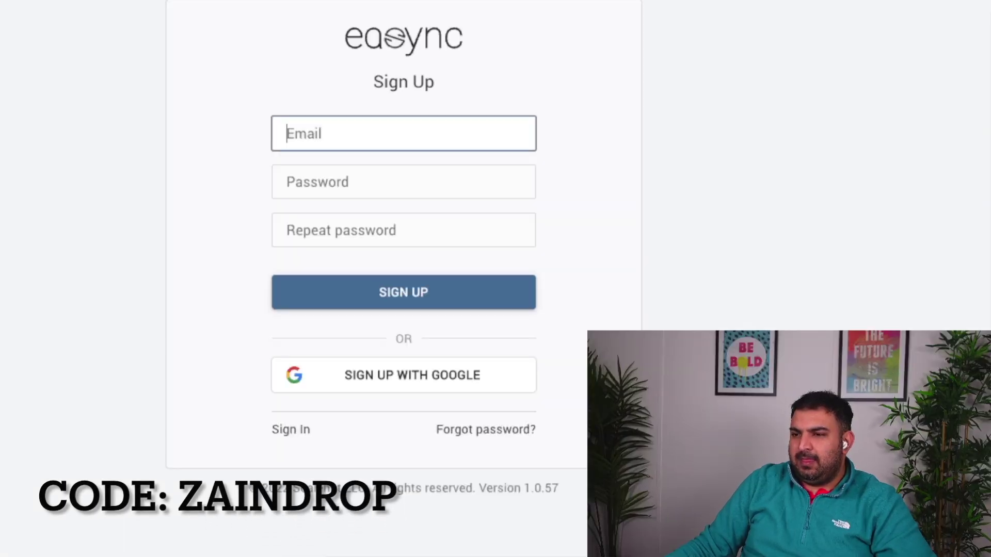
{"action": "left_click", "coordinate": [361, 178]}
{"action": "left_click", "coordinate": [362, 182]}
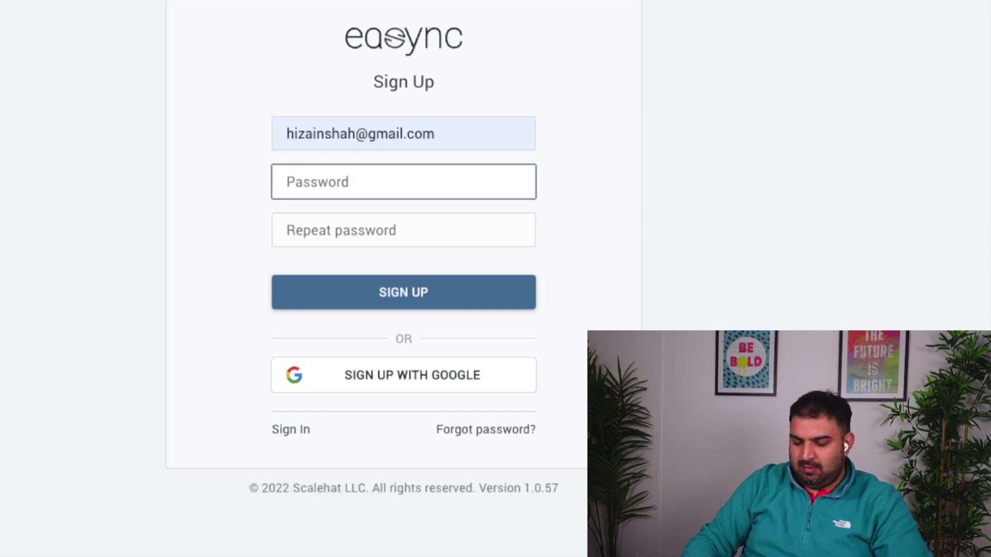
{"action": "type", "text": "•••••••••"}
{"action": "key", "text": "Tab"}
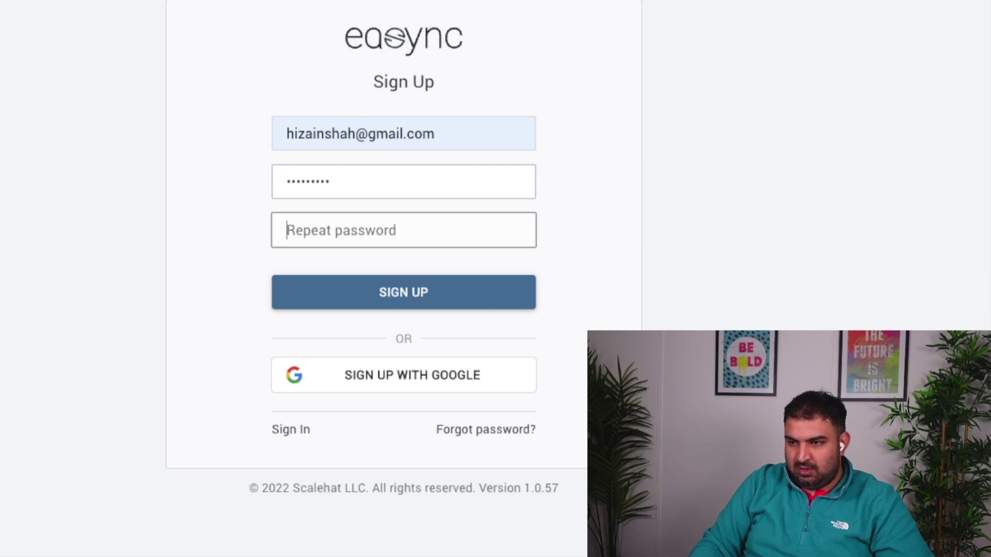
{"action": "type", "text": "•"}
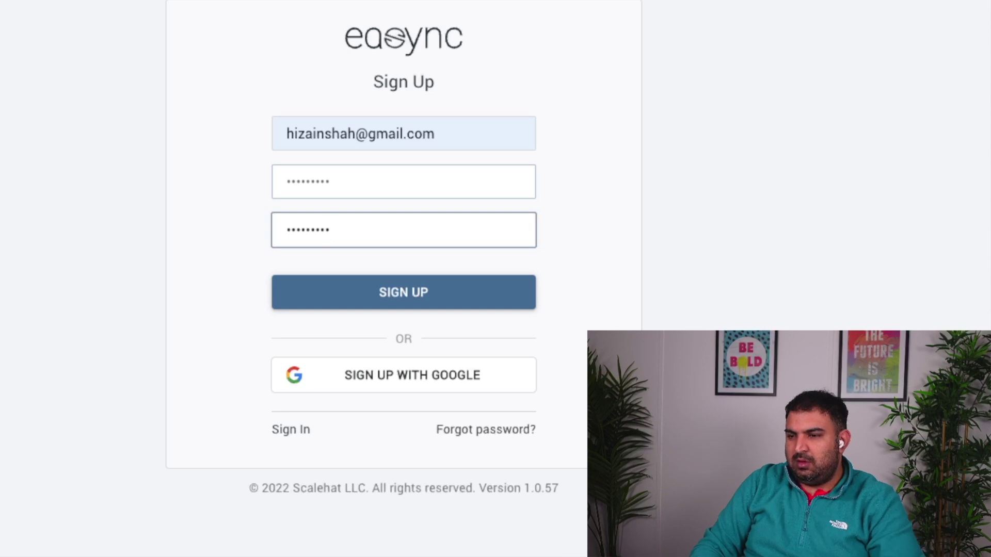
{"action": "key", "text": "Return"}
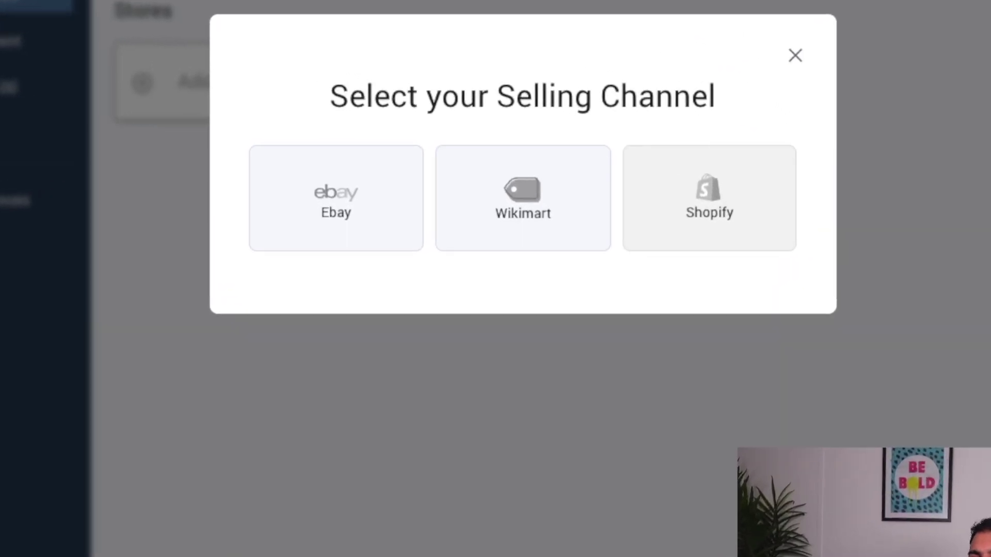
- Choose eBay as the selling channel with United Kingdom as the region
{"action": "left_click", "coordinate": [338, 195]}
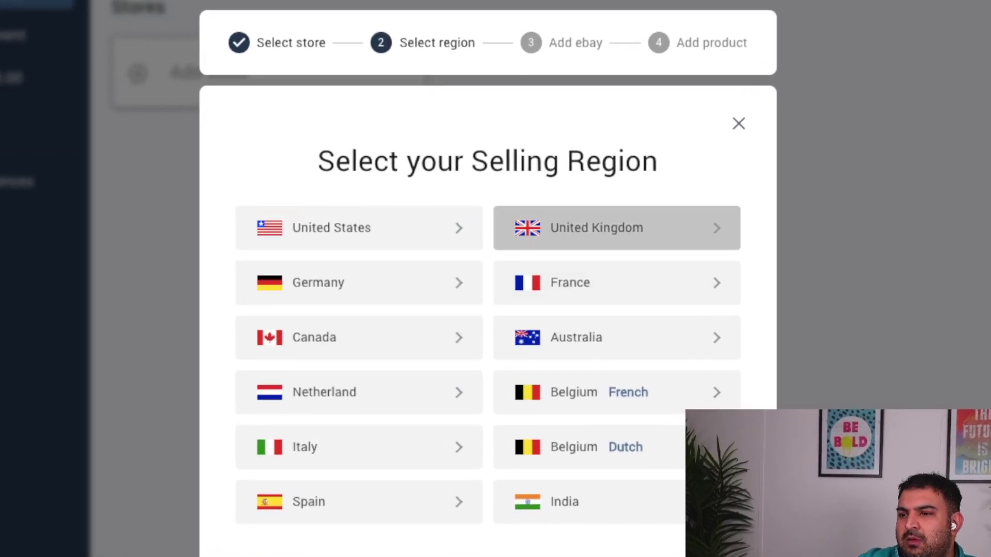
{"action": "left_click", "coordinate": [617, 228]}
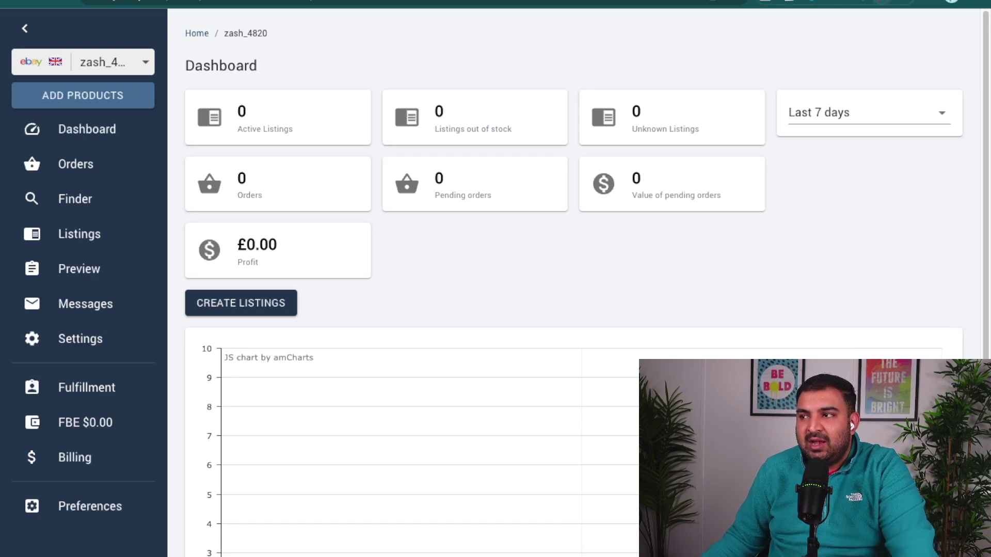
- Draw red strokes beside Dashboard, Orders, Finder, Listings, Preview, Messages and Settings
{"action": "left_click", "coordinate": [880, 1]}
{"action": "left_click_drag", "start_coordinate": [125, 131], "coordinate": [149, 131]}
{"action": "left_click_drag", "start_coordinate": [103, 164], "coordinate": [139, 166]}
{"action": "left_click_drag", "start_coordinate": [107, 203], "coordinate": [142, 203]}
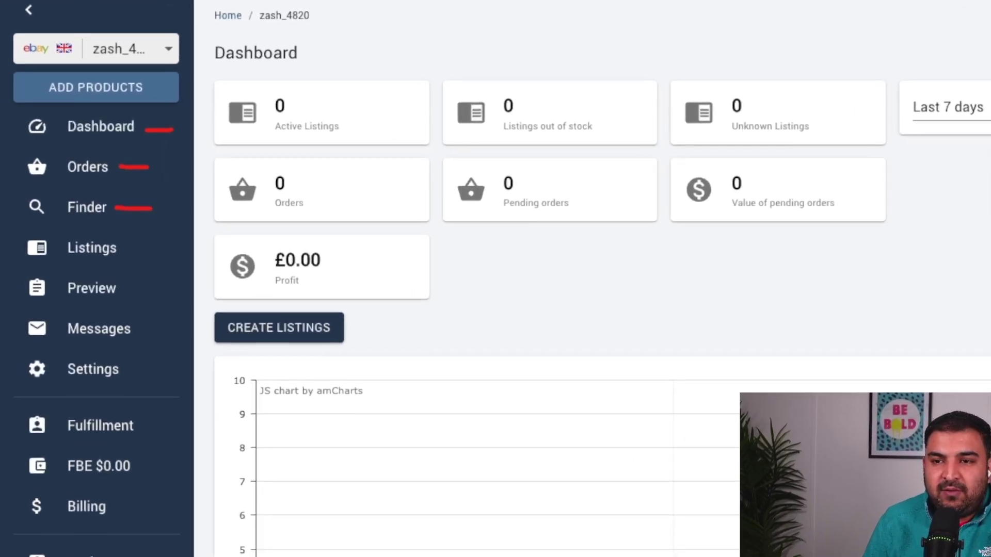
{"action": "left_click_drag", "start_coordinate": [124, 243], "coordinate": [151, 243]}
{"action": "left_click_drag", "start_coordinate": [131, 305], "coordinate": [165, 305]}
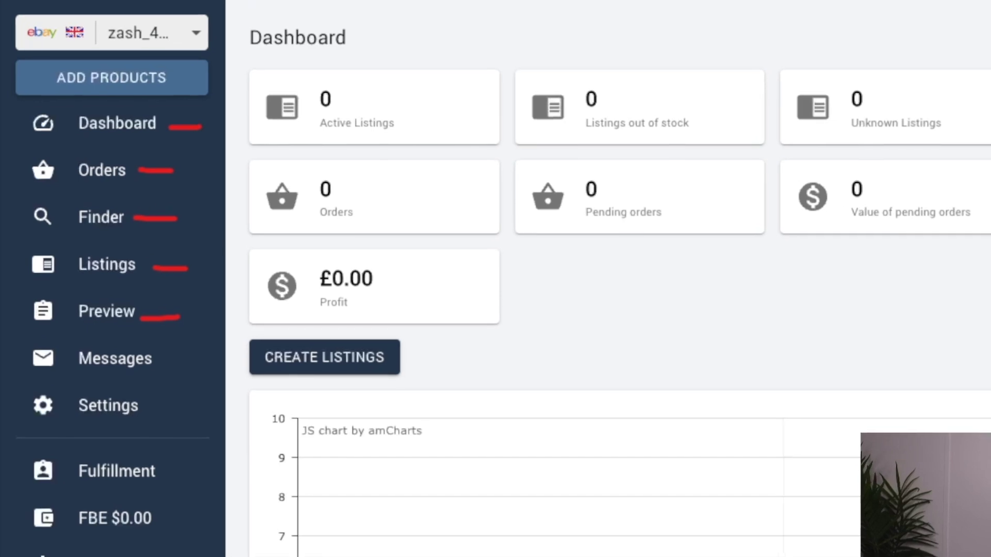
{"action": "left_click_drag", "start_coordinate": [171, 357], "coordinate": [197, 353]}
{"action": "left_click_drag", "start_coordinate": [149, 385], "coordinate": [187, 385]}
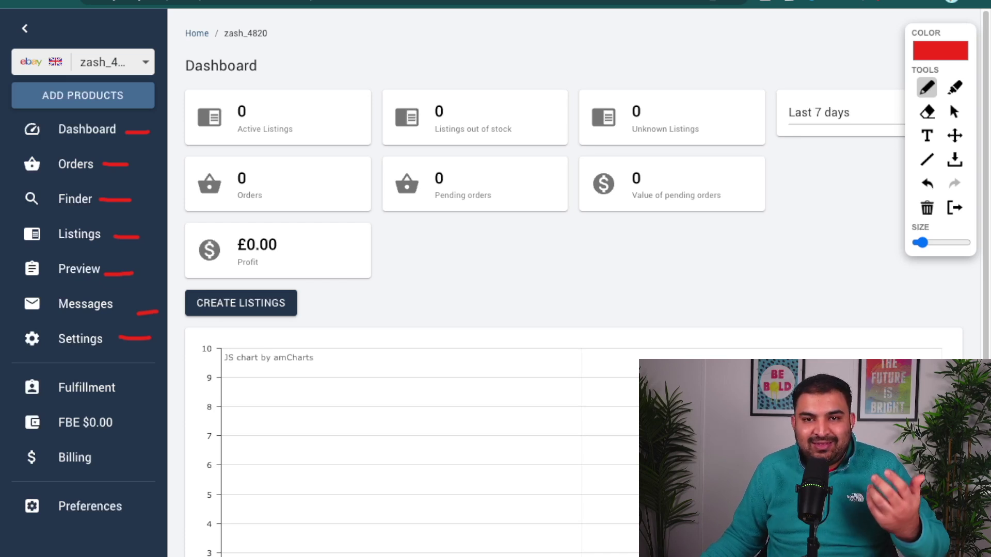
{"action": "left_click", "coordinate": [954, 111]}
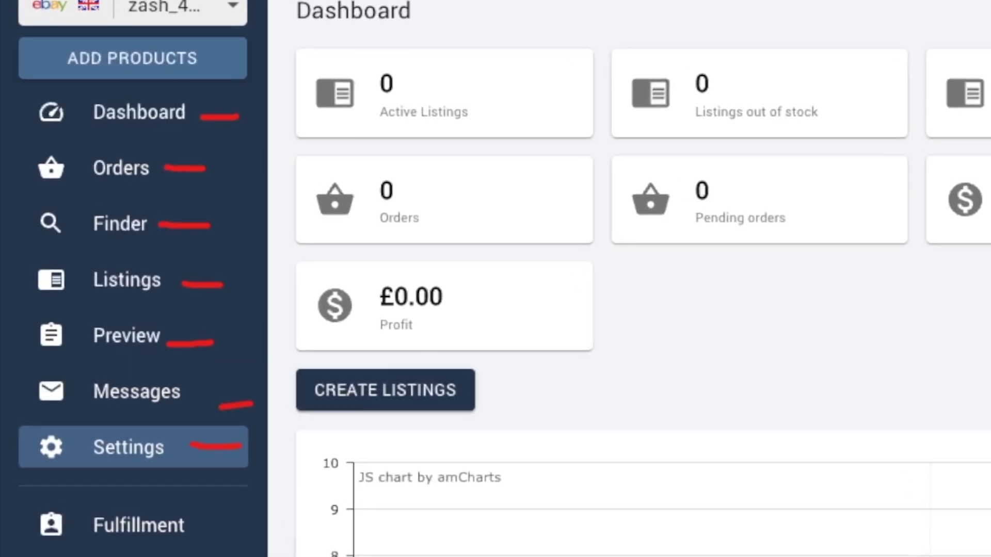
- Open the store's Settings page and draw a red mark pointing at Repricing
{"action": "left_click", "coordinate": [119, 457]}
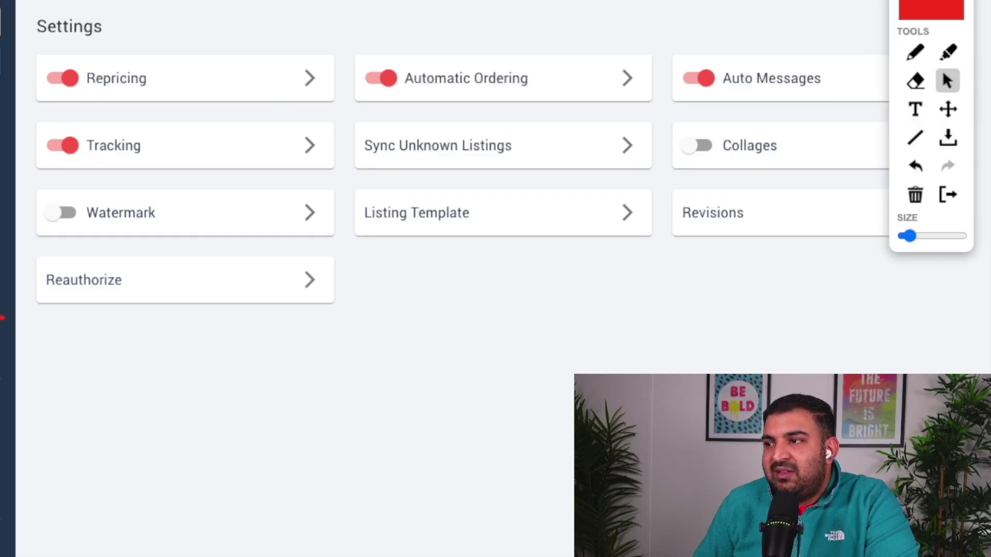
{"action": "left_click", "coordinate": [915, 52]}
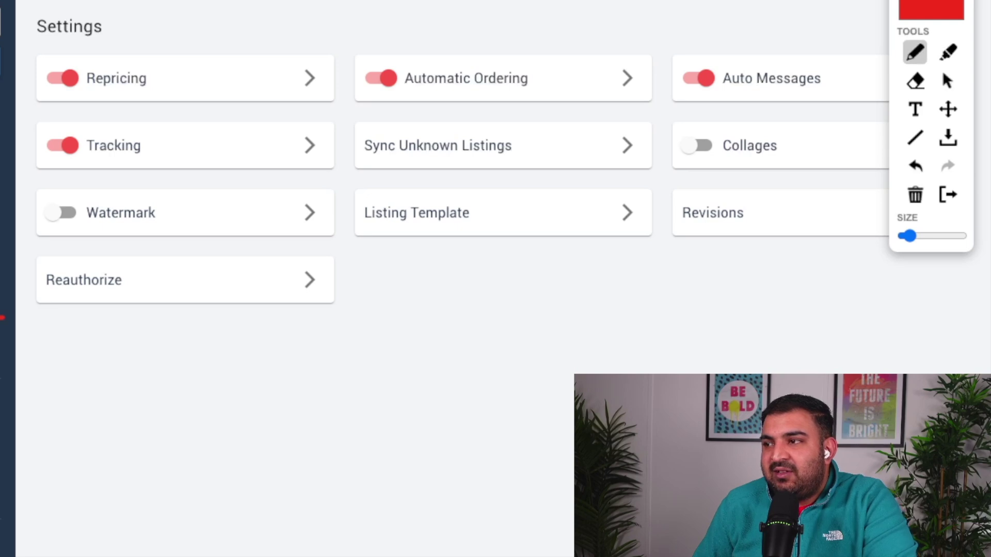
{"action": "left_click_drag", "start_coordinate": [274, 59], "coordinate": [402, 31]}
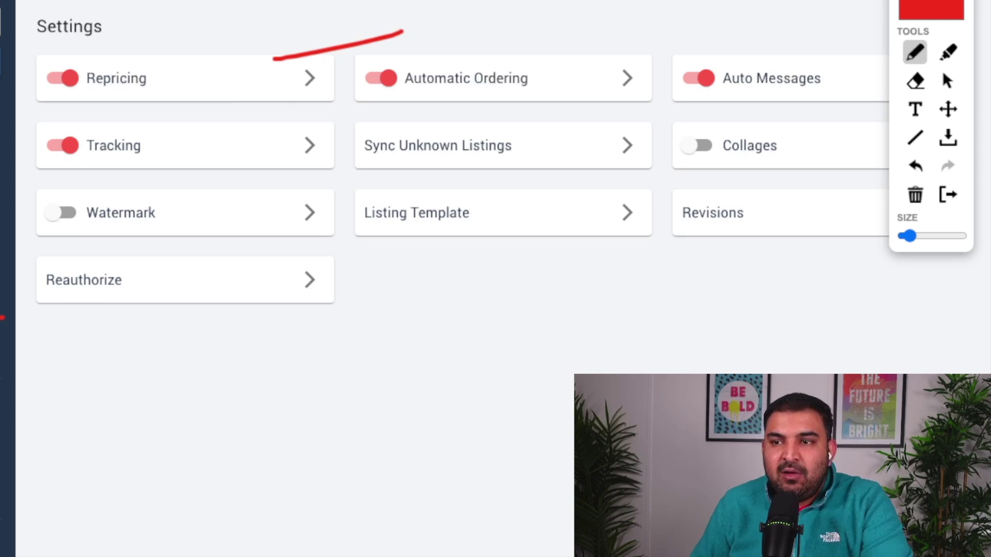
{"action": "left_click", "coordinate": [942, 70]}
- Toggle Repricing off and back on, then open its detailed settings
{"action": "left_click", "coordinate": [63, 78]}
{"action": "left_click", "coordinate": [63, 78]}
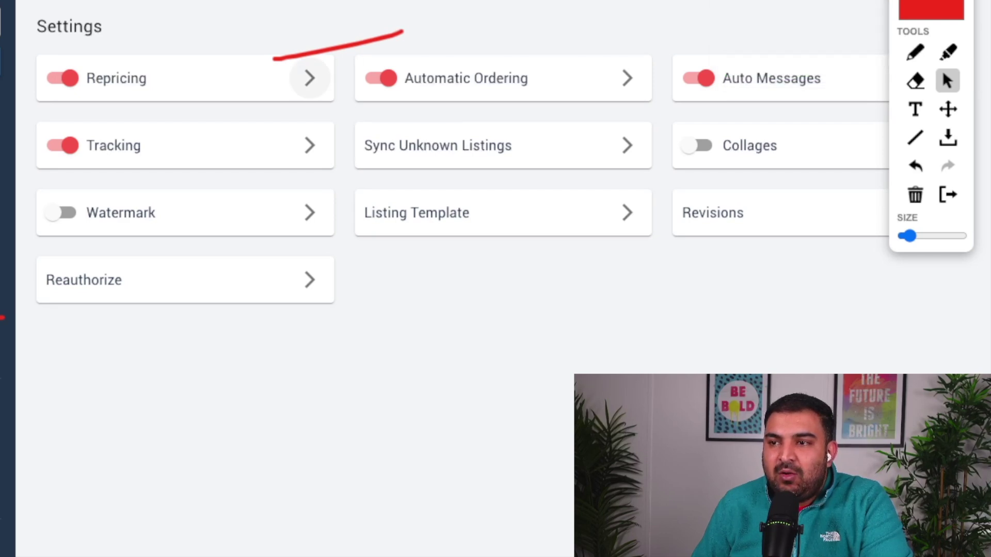
{"action": "left_click", "coordinate": [309, 78]}
- Enable repricing with quantity in stock 3 and shipping time 1
{"action": "scroll", "coordinate": [190, 289], "scroll_direction": "down", "scroll_amount": 3}
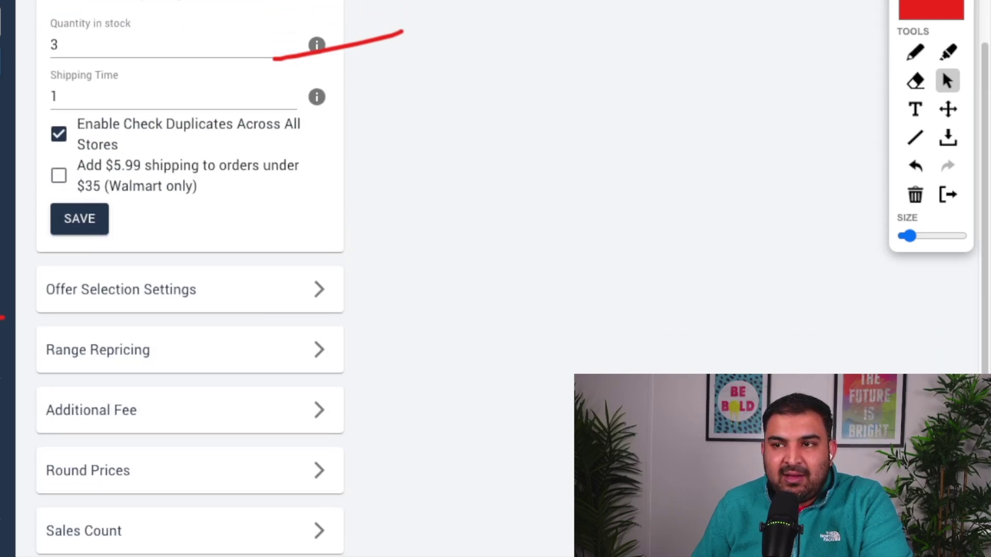
{"action": "scroll", "coordinate": [190, 289], "scroll_direction": "up", "scroll_amount": 3}
{"action": "left_click", "coordinate": [59, 87]}
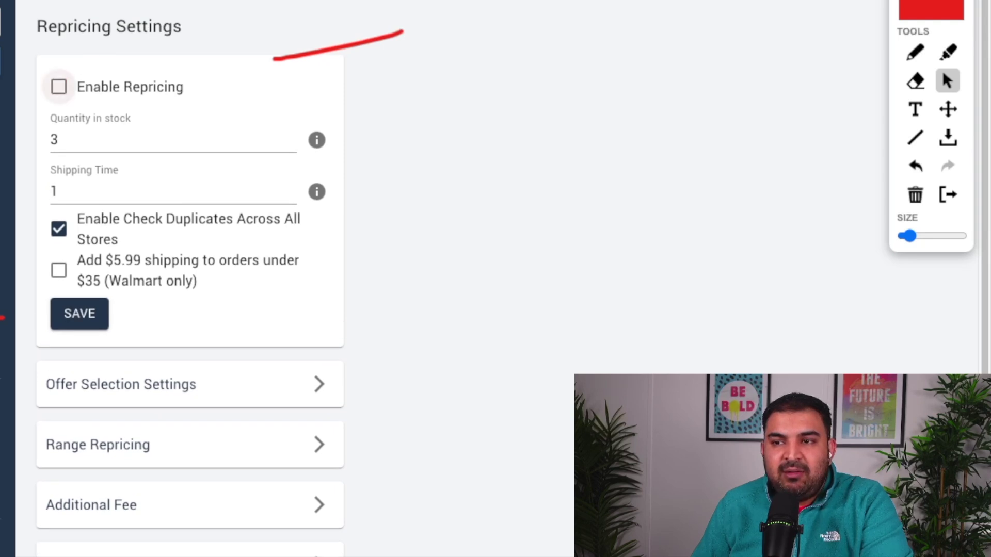
{"action": "left_click", "coordinate": [60, 140]}
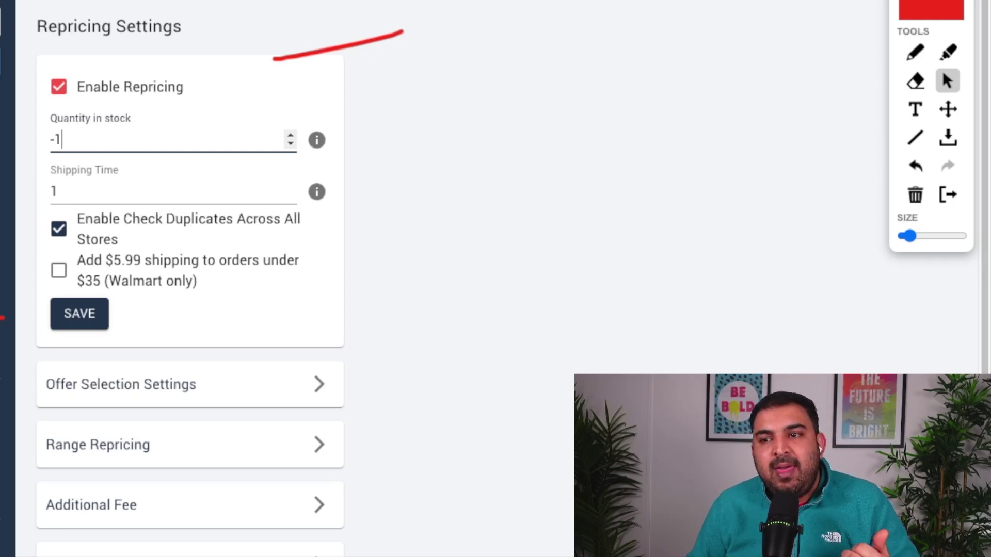
{"action": "key", "text": "ctrl+a"}
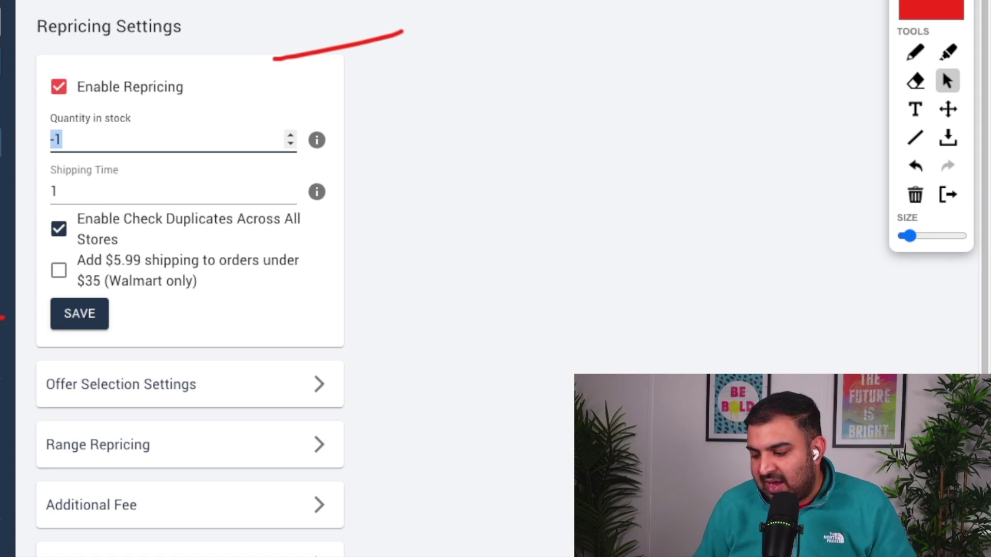
{"action": "type", "text": "3"}
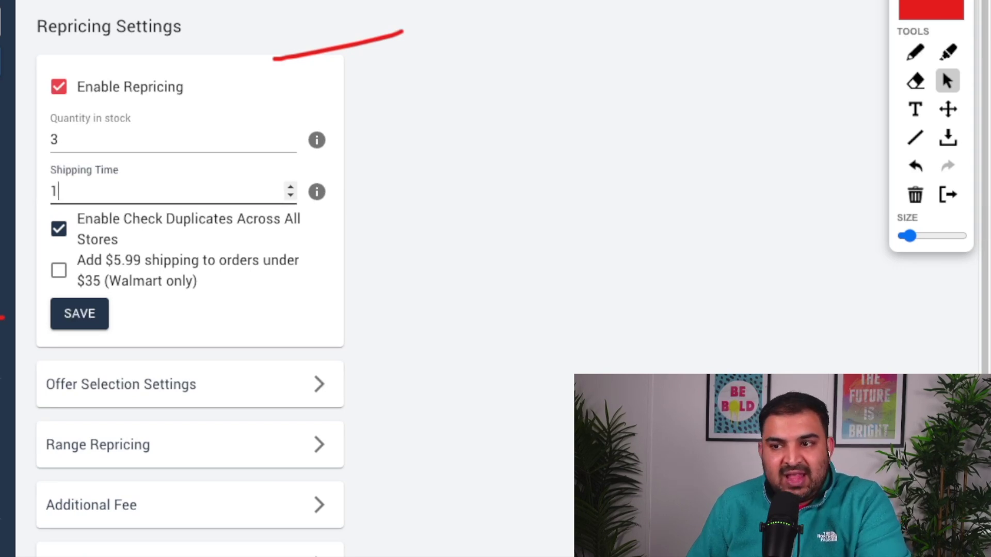
{"action": "left_click", "coordinate": [516, 217]}
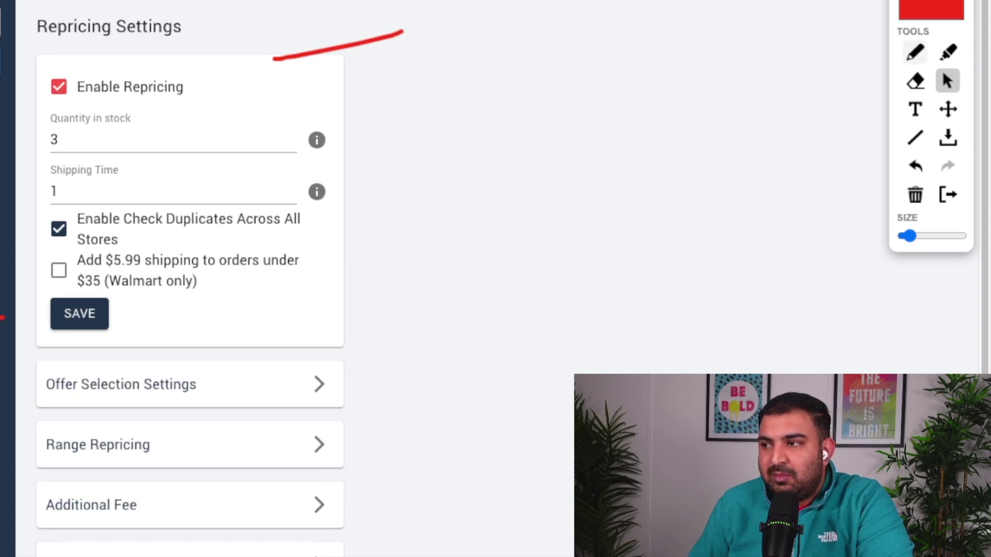
- Underline the duplicate-check option, Walmart-only note and $35 threshold, then clear the annotations
{"action": "left_click", "coordinate": [915, 52]}
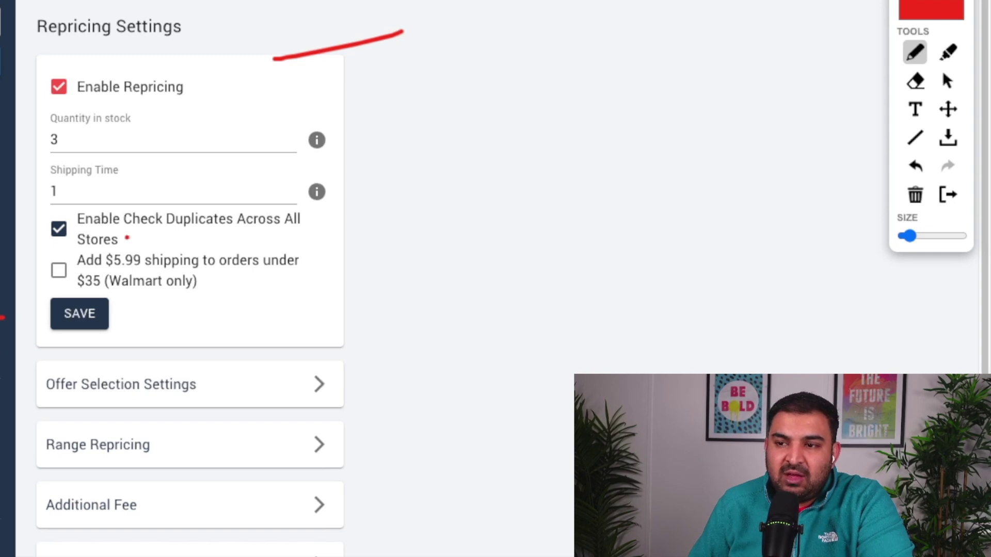
{"action": "left_click_drag", "start_coordinate": [127, 238], "coordinate": [210, 236]}
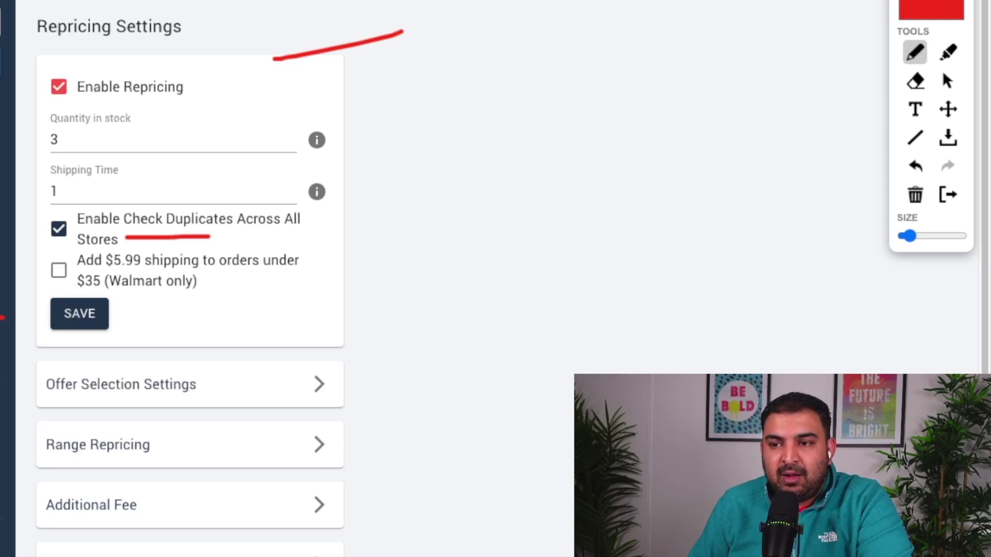
{"action": "left_click_drag", "start_coordinate": [110, 292], "coordinate": [224, 290]}
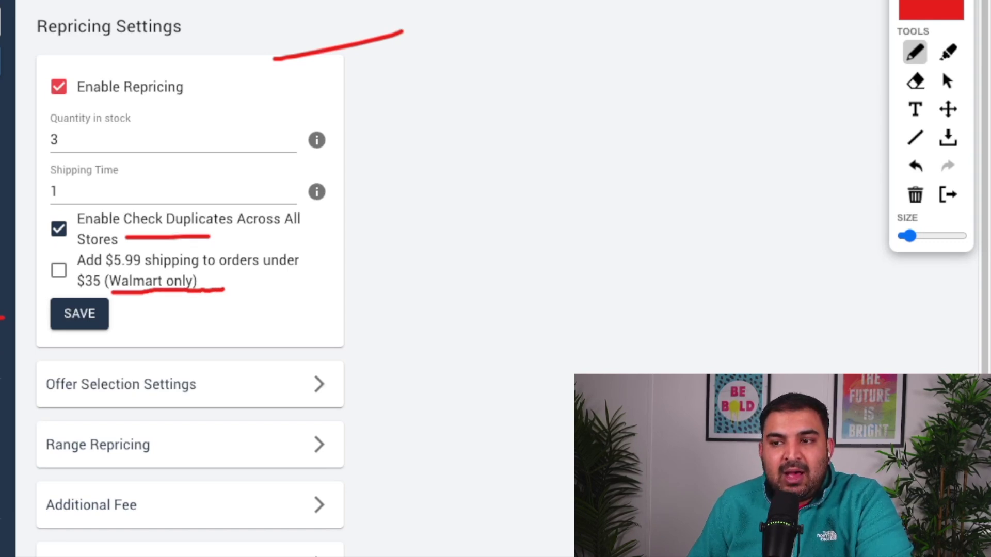
{"action": "mouse_move", "coordinate": [86, 288]}
{"action": "left_mouse_down"}
{"action": "mouse_move", "coordinate": [100, 290]}
{"action": "mouse_move", "coordinate": [98, 266]}
{"action": "mouse_move", "coordinate": [151, 267]}
{"action": "left_mouse_up"}
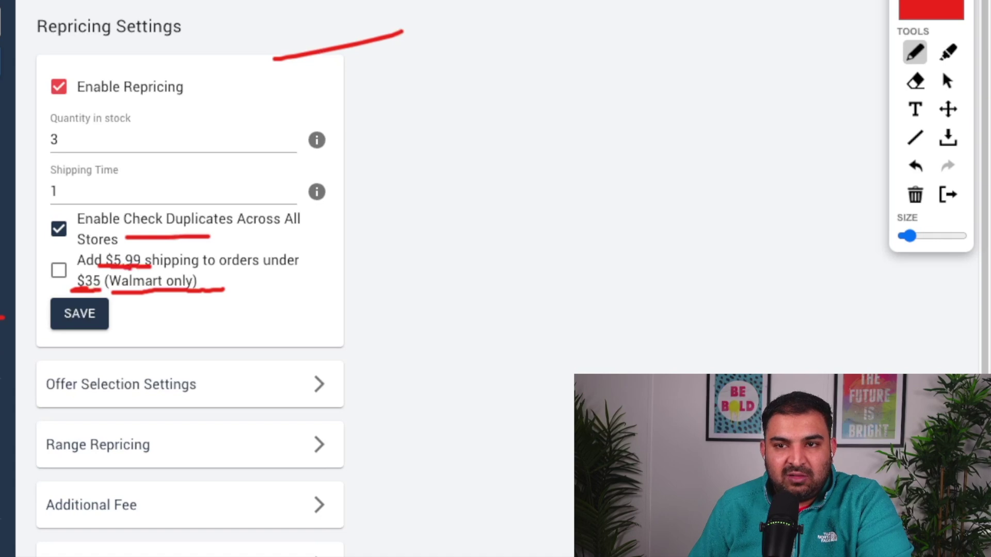
{"action": "left_click", "coordinate": [948, 80]}
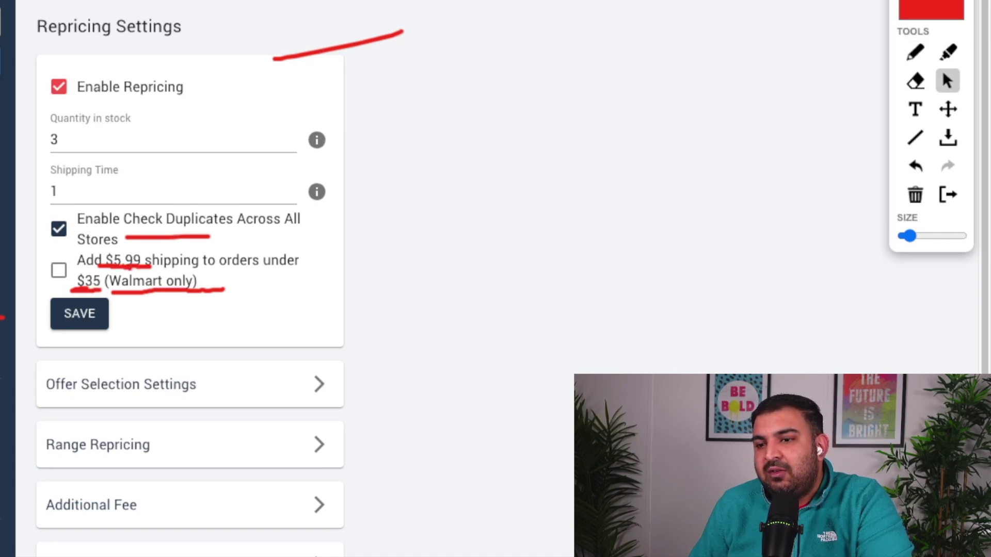
{"action": "scroll", "coordinate": [190, 284], "scroll_direction": "down", "scroll_amount": 1}
{"action": "scroll", "coordinate": [190, 284], "scroll_direction": "down", "scroll_amount": 2}
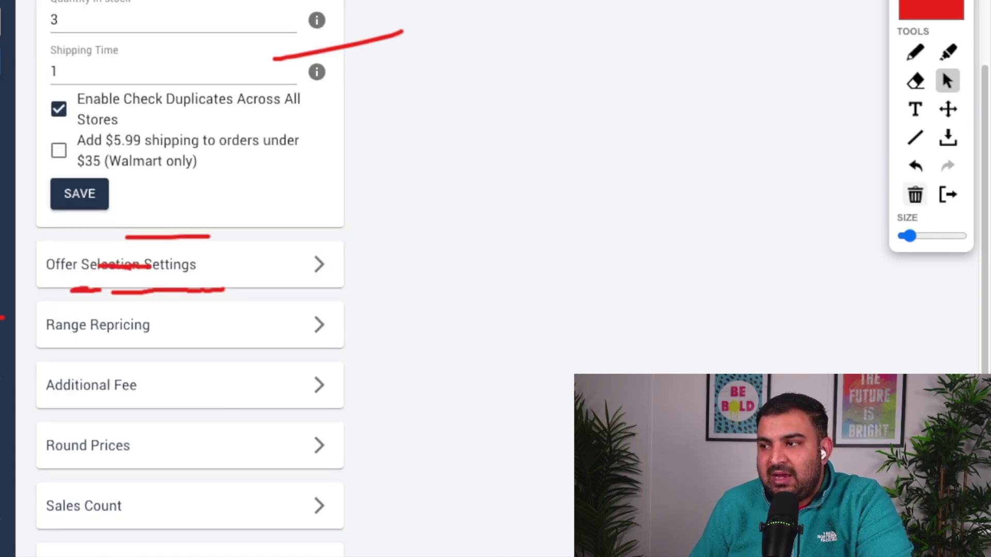
{"action": "left_click", "coordinate": [915, 195]}
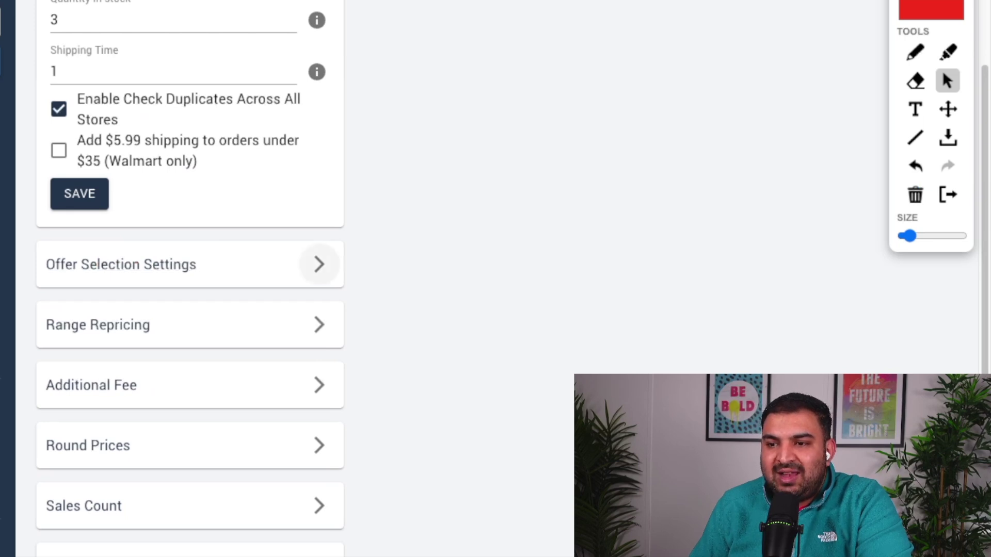
- In Offer Selection Settings, keep Amazon shipping Free and set maximum handling days to 1
{"action": "left_click", "coordinate": [319, 264]}
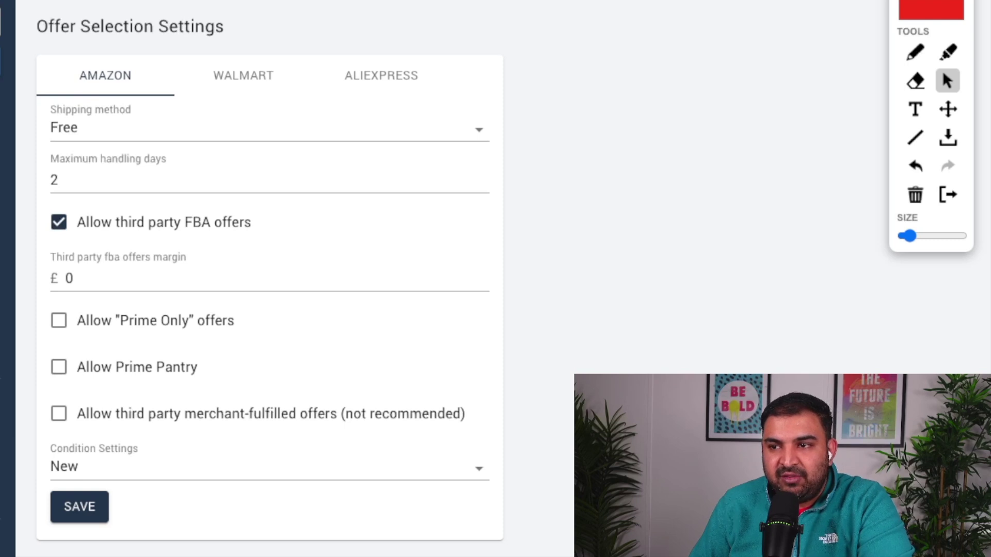
{"action": "left_click", "coordinate": [269, 128]}
{"action": "left_click", "coordinate": [270, 129]}
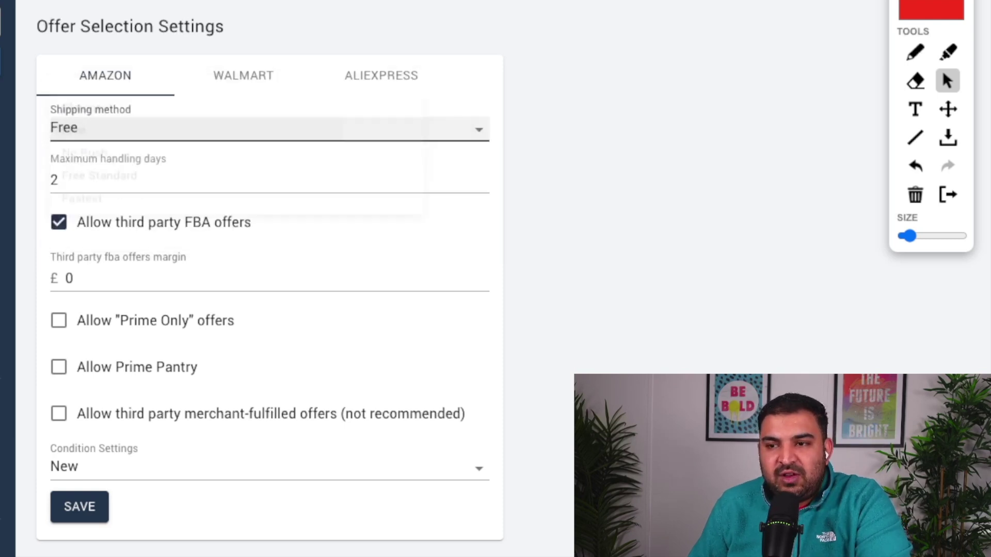
{"action": "left_click", "coordinate": [269, 180]}
{"action": "key", "text": "ctrl+a"}
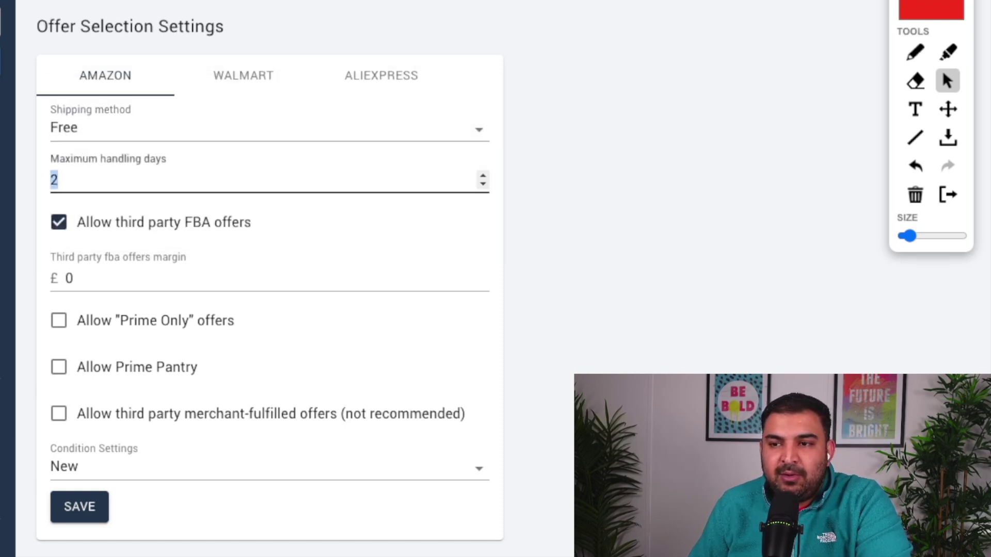
{"action": "type", "text": "1"}
{"action": "key", "text": "BackSpace"}
{"action": "type", "text": "-3"}
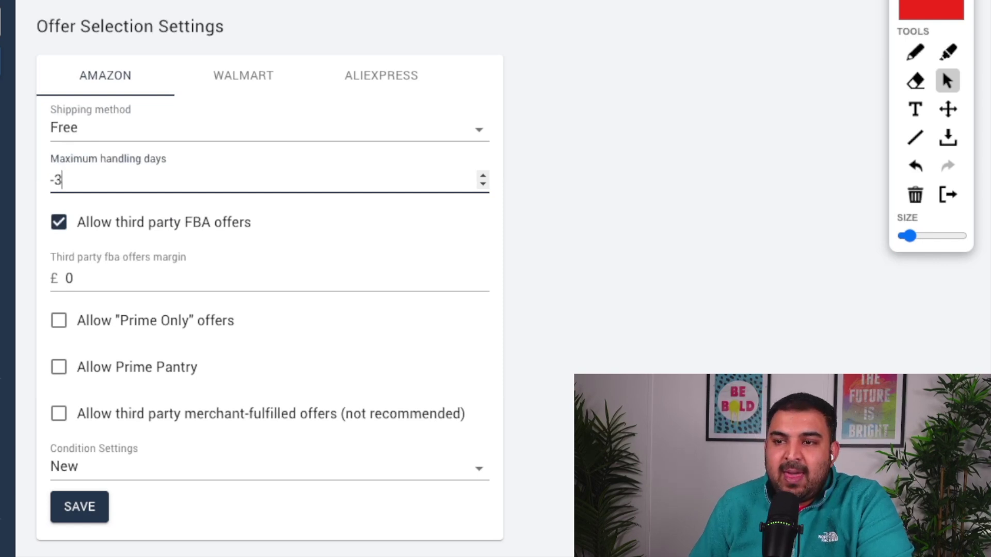
{"action": "key", "text": "ctrl+a"}
{"action": "left_click", "coordinate": [482, 176]}
{"action": "left_click", "coordinate": [483, 175]}
{"action": "left_click", "coordinate": [483, 175]}
{"action": "left_click", "coordinate": [482, 175]}
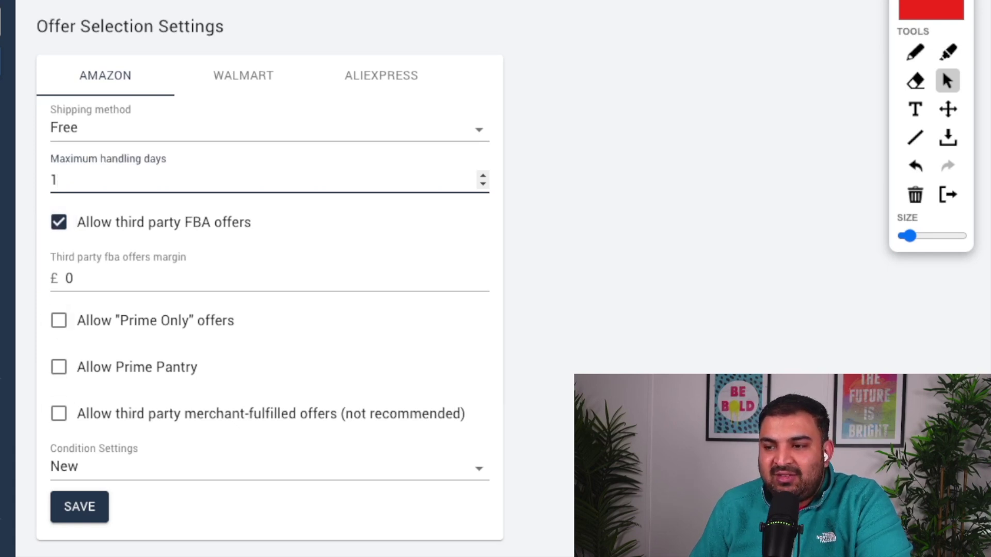
- Keep Amazon condition New, then review Walmart and AliExpress delivery days and maximum shipping price
{"action": "left_click", "coordinate": [269, 467]}
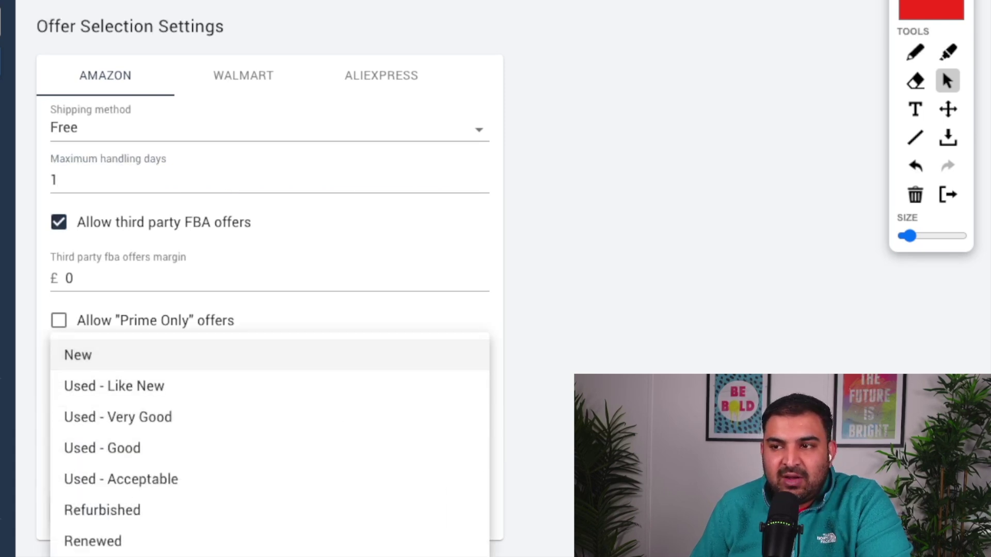
{"action": "key", "text": "Escape"}
{"action": "left_click", "coordinate": [243, 76]}
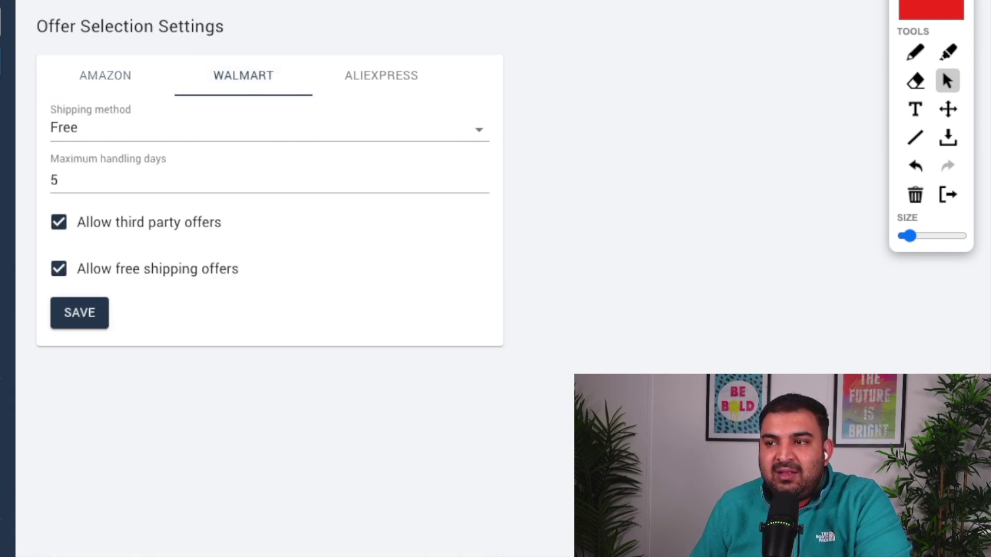
{"action": "left_click", "coordinate": [395, 76]}
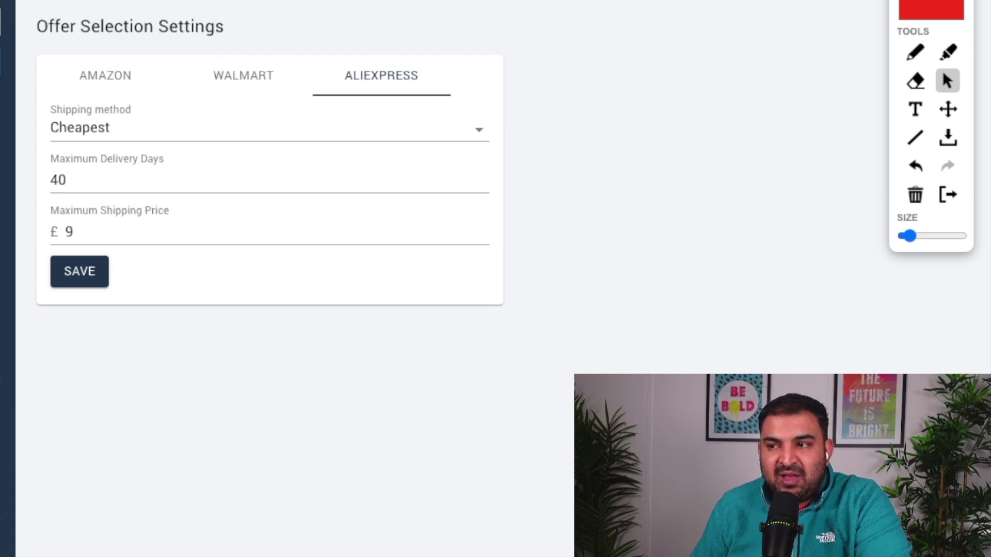
{"action": "double_click", "coordinate": [58, 180]}
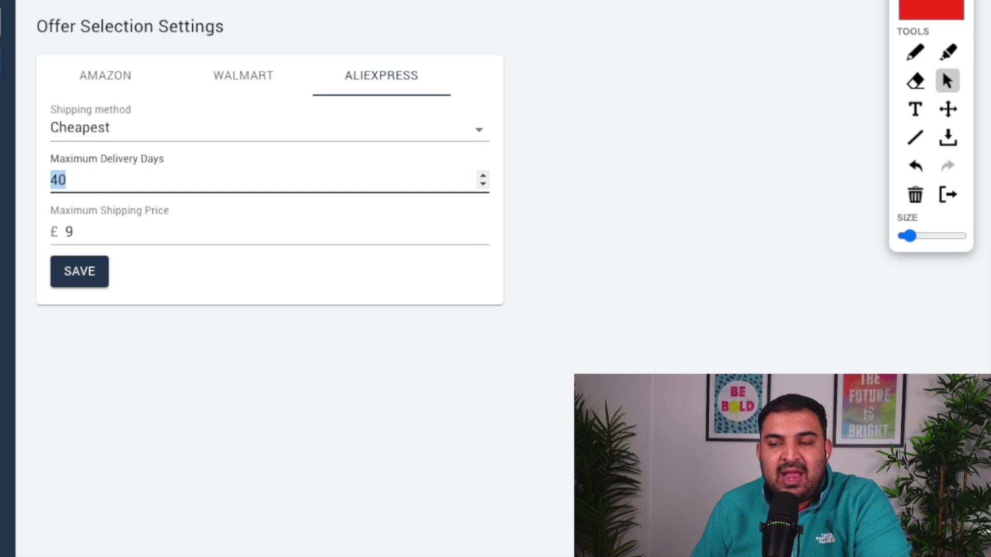
{"action": "double_click", "coordinate": [69, 231]}
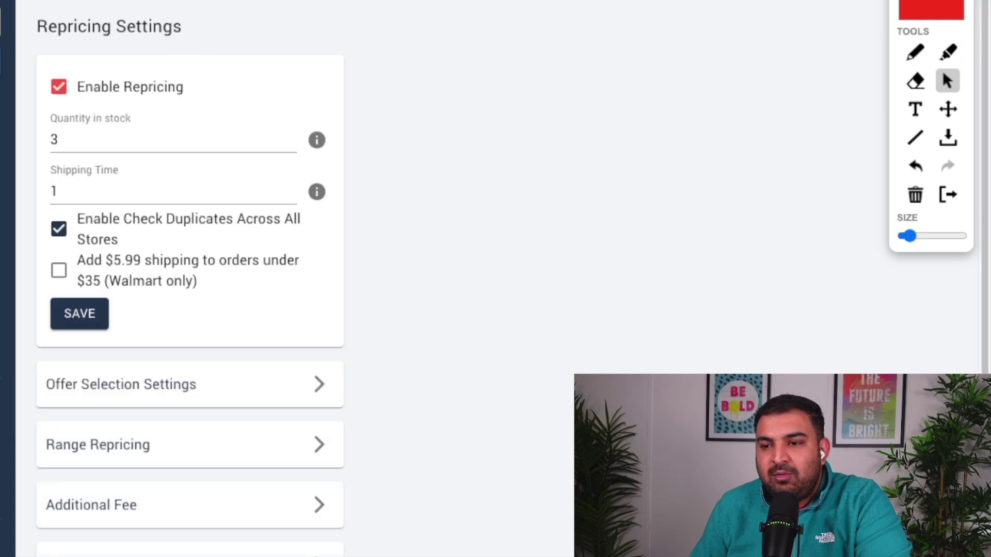
- Raise the Additional Fee percentage from 10 to 15%, keeping £0.3 fixed, and save
{"action": "scroll", "coordinate": [98, 323], "scroll_direction": "down", "scroll_amount": 3}
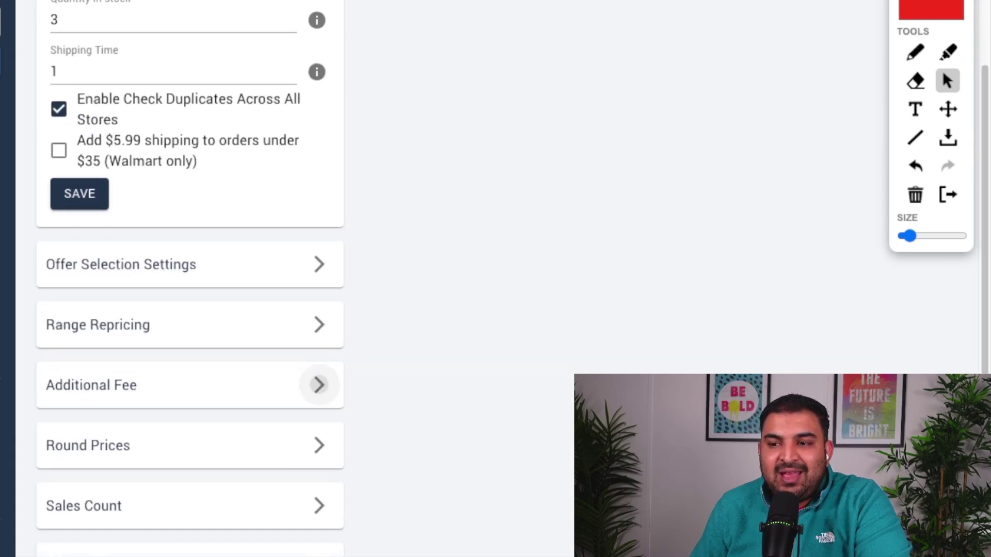
{"action": "left_click", "coordinate": [317, 383]}
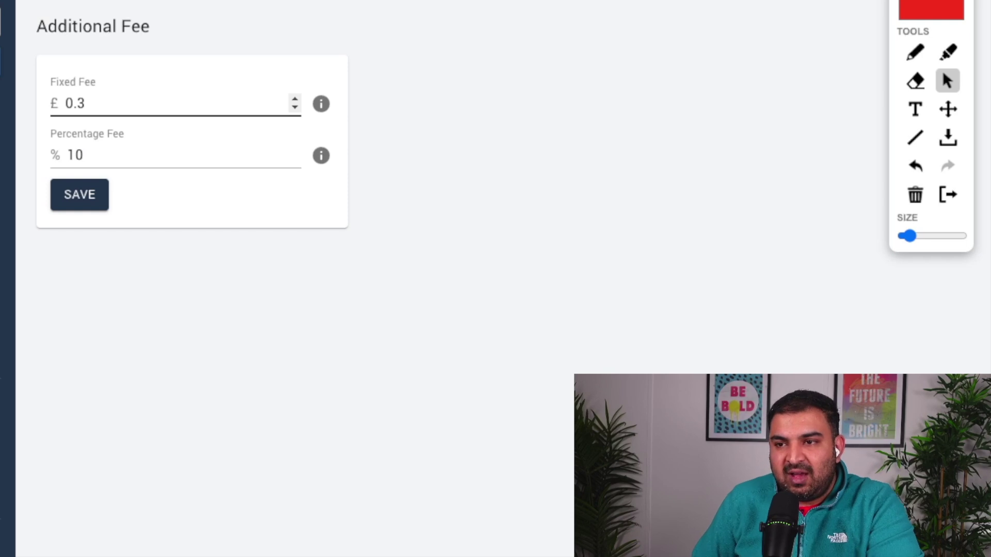
{"action": "left_click", "coordinate": [86, 104]}
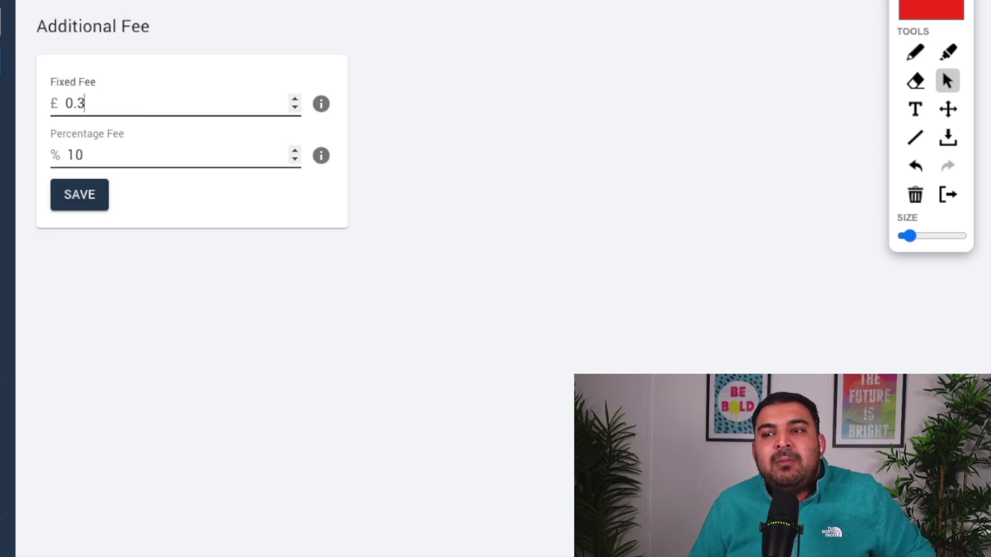
{"action": "left_click", "coordinate": [98, 155]}
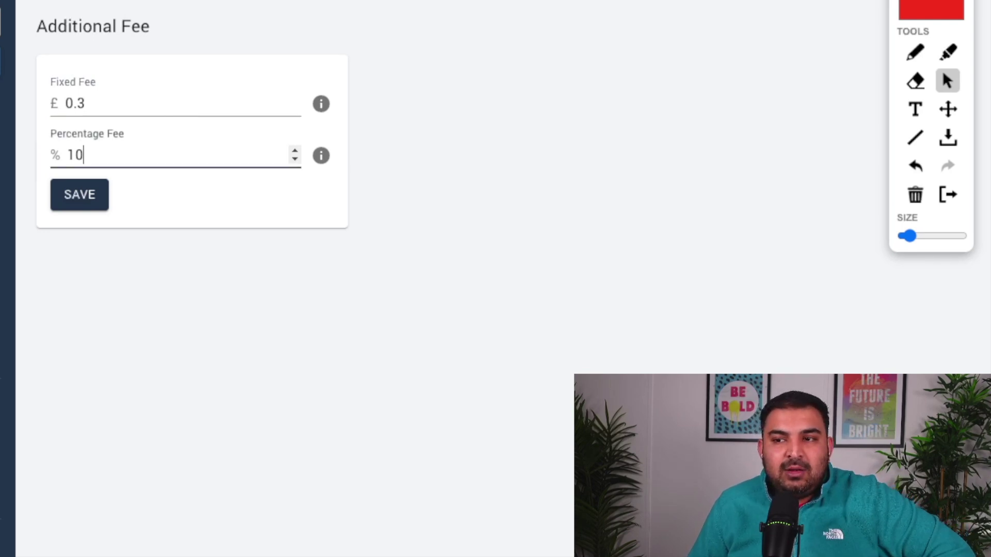
{"action": "key", "text": "shift+Left"}
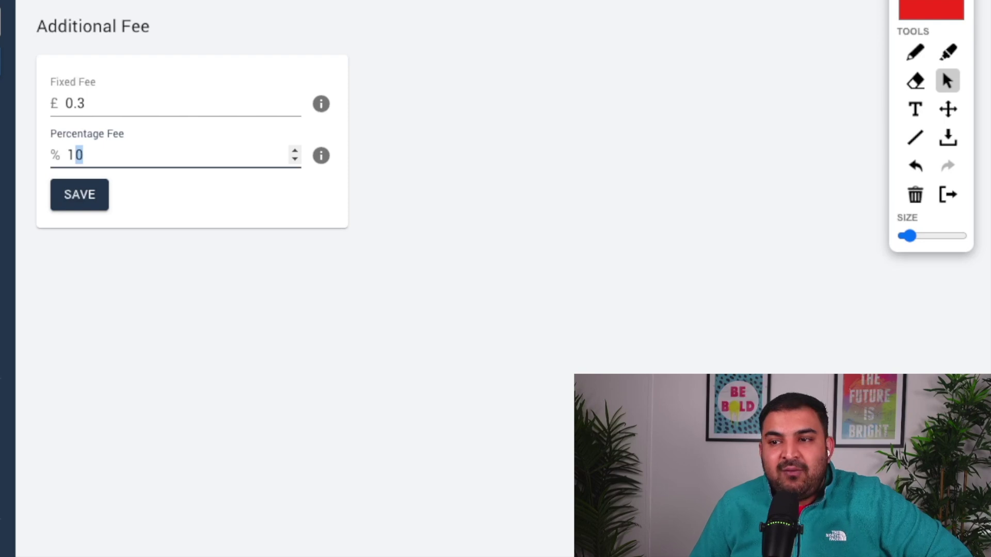
{"action": "type", "text": "5"}
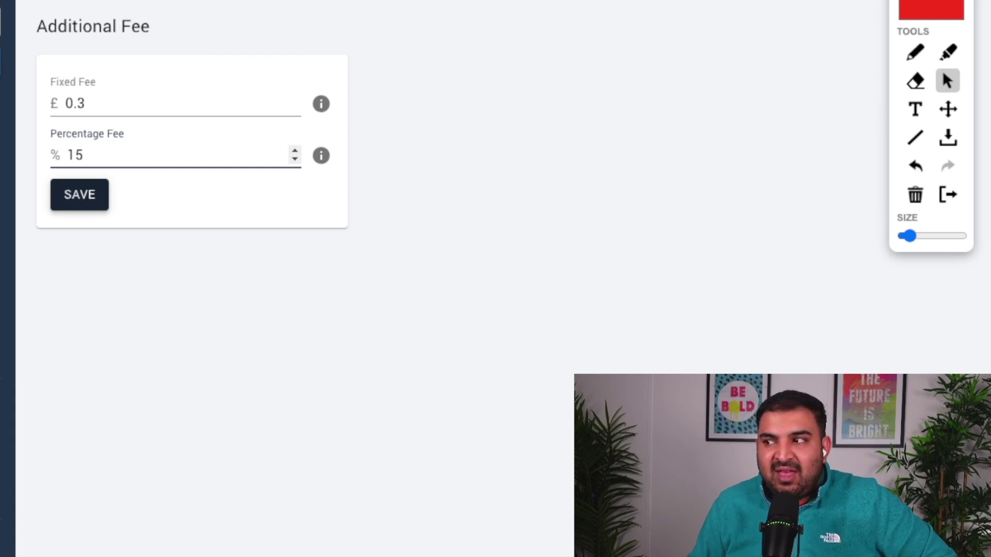
{"action": "left_click", "coordinate": [80, 195]}
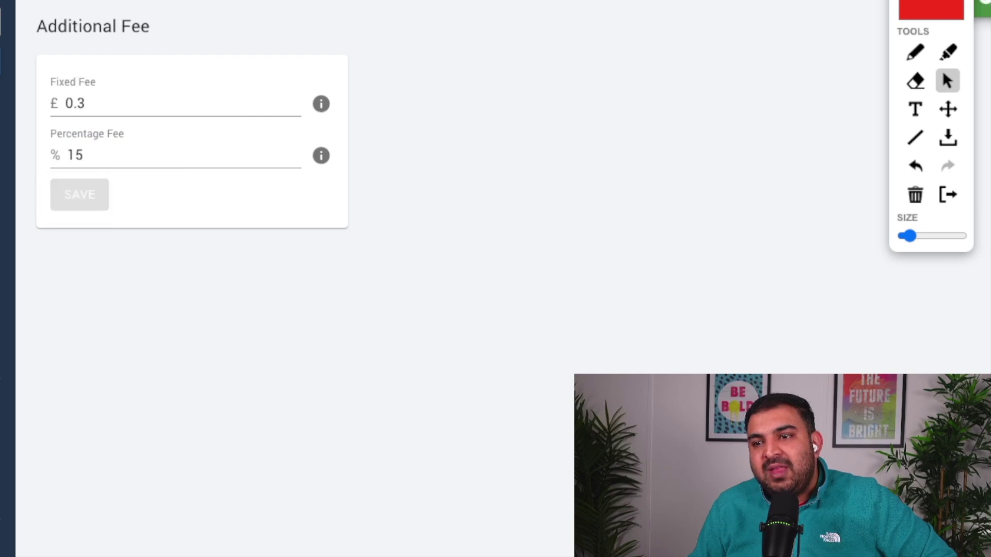
{"action": "key", "text": "alt+Left"}
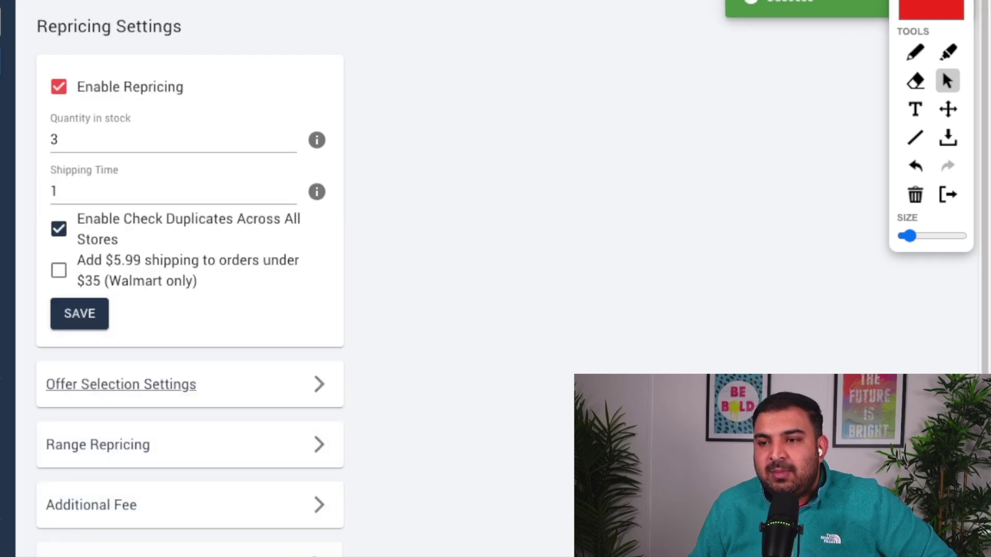
- Draw a red line and a handwritten '4.99' example beside Round Prices
{"action": "scroll", "coordinate": [103, 386], "scroll_direction": "down", "scroll_amount": 2}
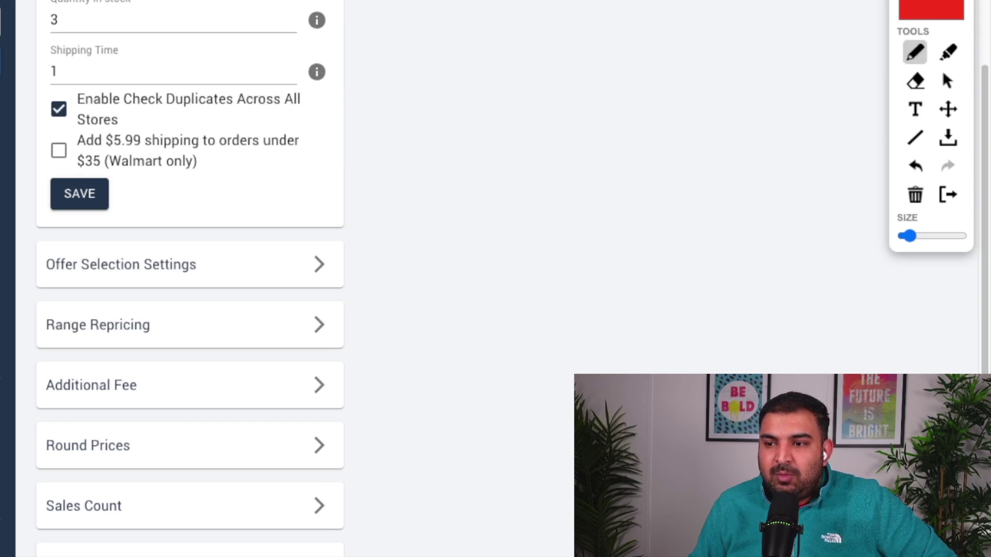
{"action": "left_click_drag", "start_coordinate": [316, 442], "coordinate": [421, 439]}
{"action": "mouse_move", "coordinate": [448, 213]}
{"action": "left_mouse_down"}
{"action": "mouse_move", "coordinate": [445, 222]}
{"action": "mouse_move", "coordinate": [463, 218]}
{"action": "mouse_move", "coordinate": [485, 298]}
{"action": "left_mouse_up"}
{"action": "mouse_move", "coordinate": [578, 182]}
{"action": "left_mouse_down"}
{"action": "mouse_move", "coordinate": [557, 209]}
{"action": "mouse_move", "coordinate": [615, 278]}
{"action": "left_mouse_up"}
{"action": "left_click_drag", "start_coordinate": [631, 178], "coordinate": [644, 267]}
{"action": "left_click", "coordinate": [948, 80]}
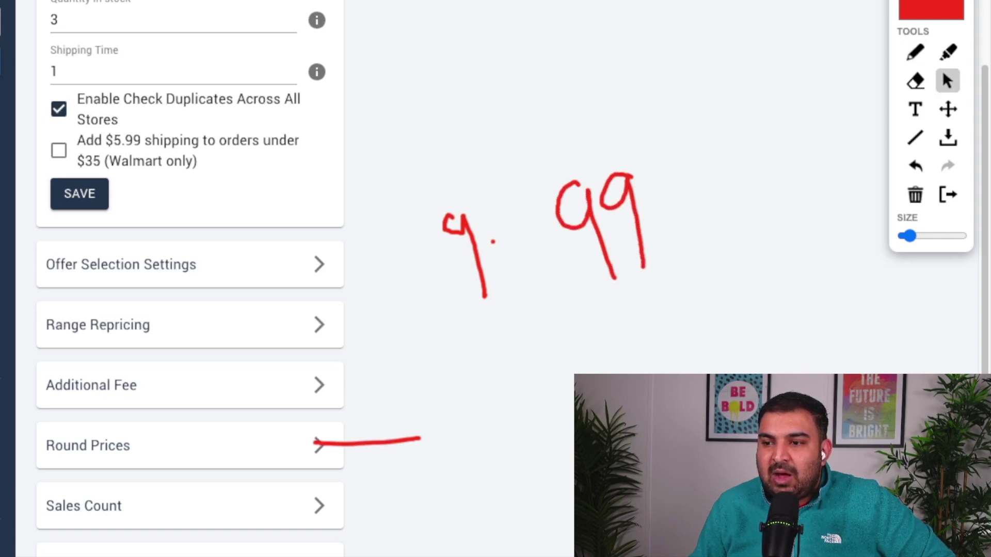
- Save Round Prices with Enable unticked and return to the Repricing Settings list
{"action": "left_click", "coordinate": [319, 445]}
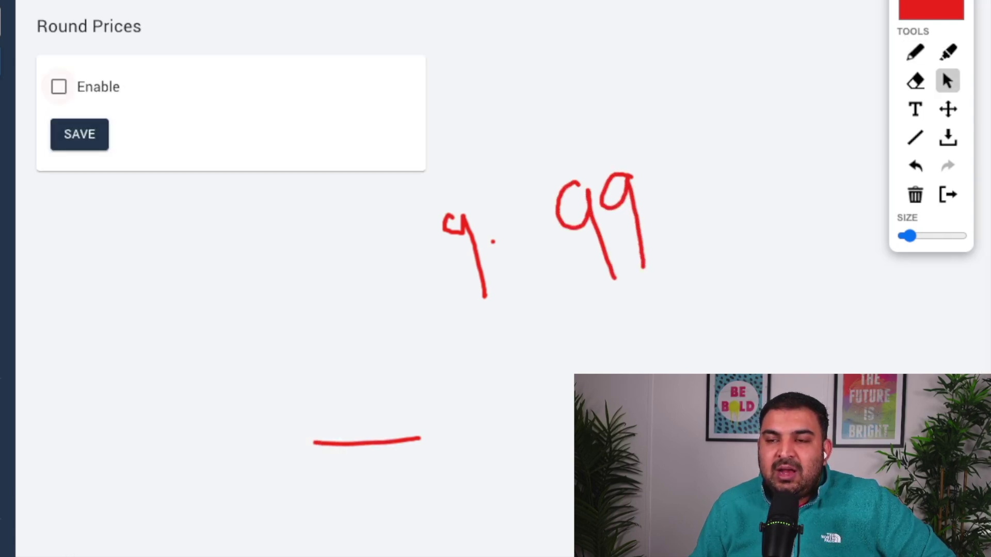
{"action": "left_click", "coordinate": [59, 87]}
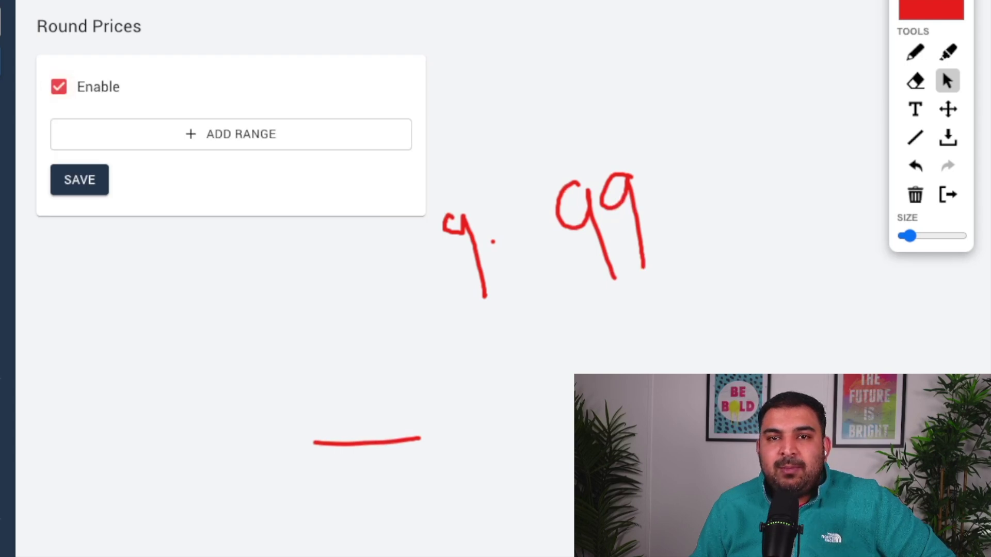
{"action": "left_click", "coordinate": [58, 86]}
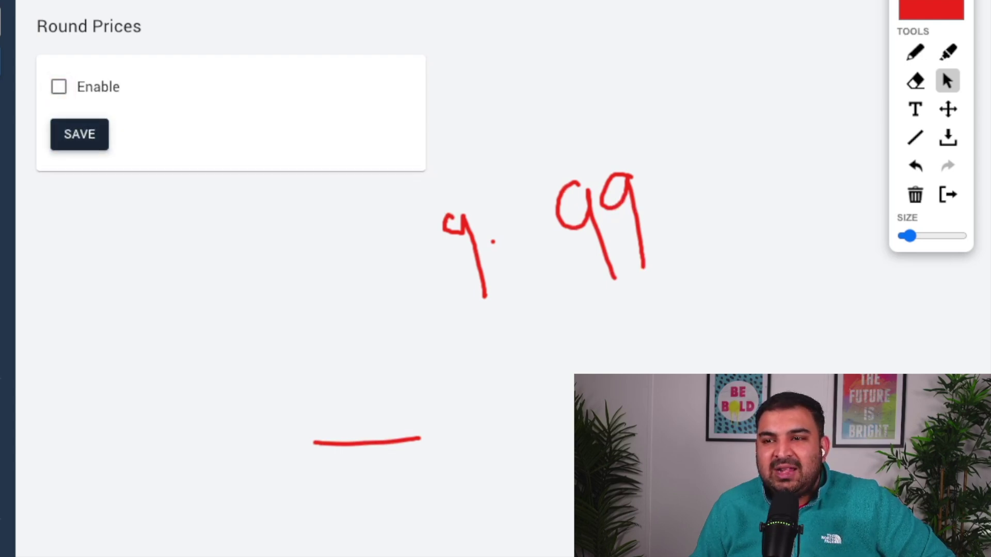
{"action": "left_click", "coordinate": [79, 135]}
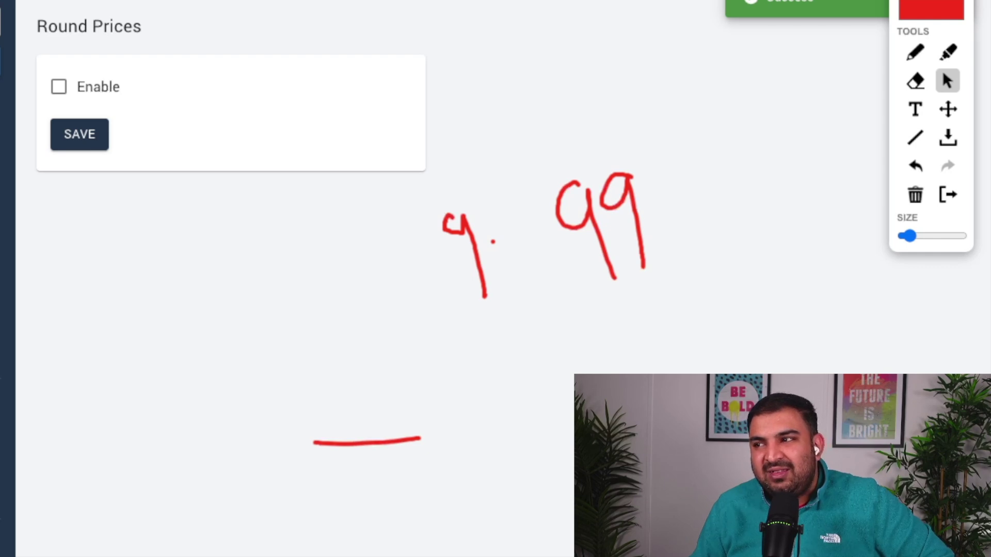
{"action": "key", "text": "alt+Left"}
{"action": "scroll", "coordinate": [155, 271], "scroll_direction": "down", "scroll_amount": 2}
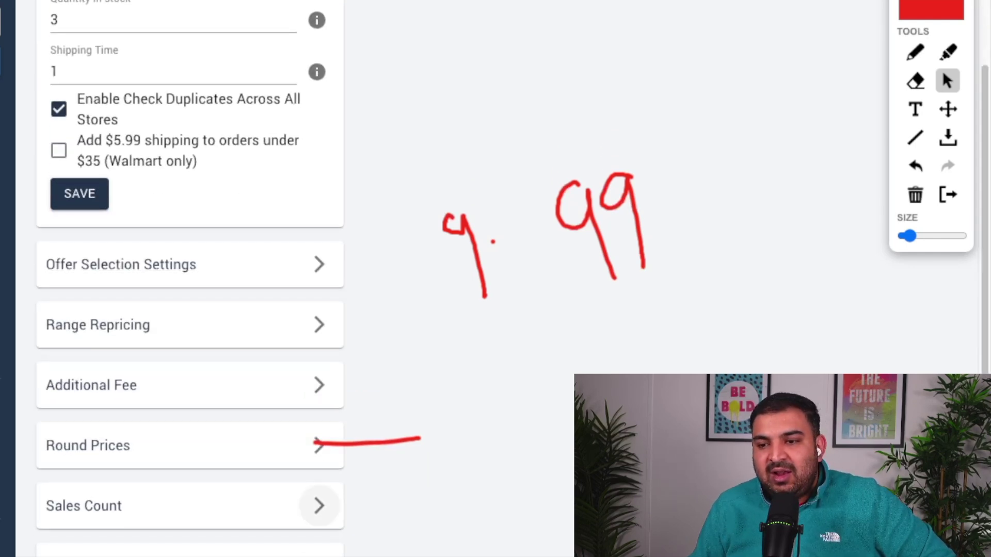
- View the Sales Count settings, then return to the Repricing Settings list
{"action": "left_click", "coordinate": [319, 506]}
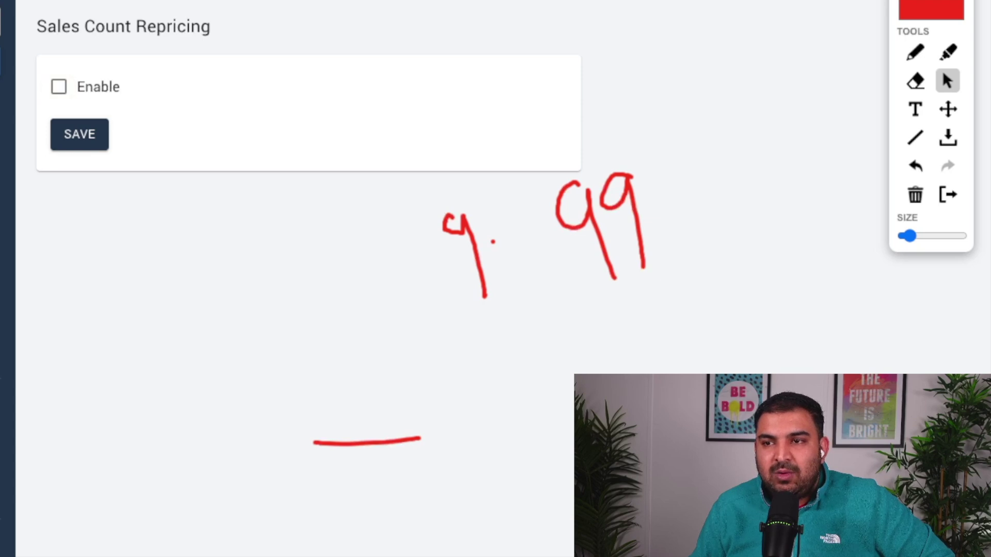
{"action": "key", "text": "alt+Left"}
{"action": "scroll", "coordinate": [104, 385], "scroll_direction": "down", "scroll_amount": 2}
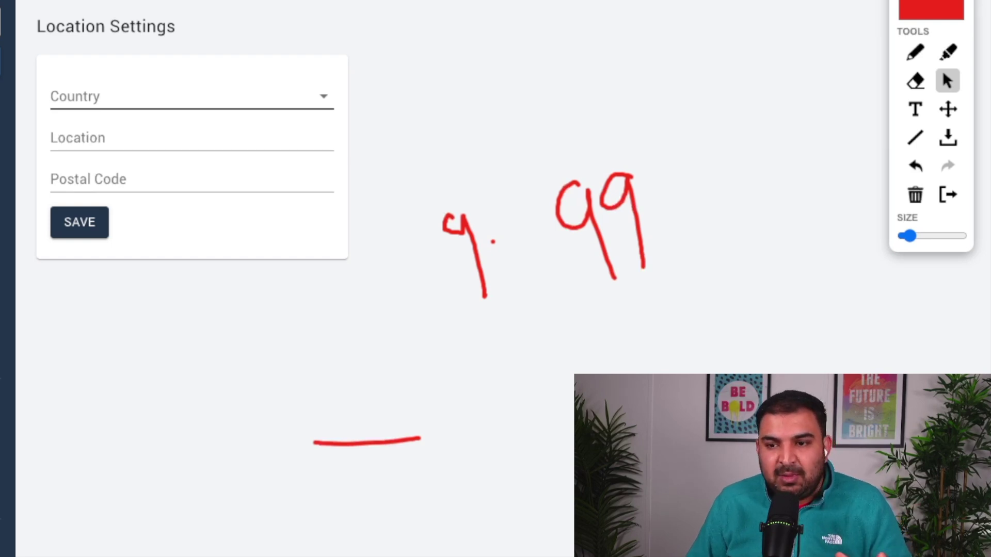
- Set the store's country to United Kingdom
{"action": "left_click", "coordinate": [192, 100]}
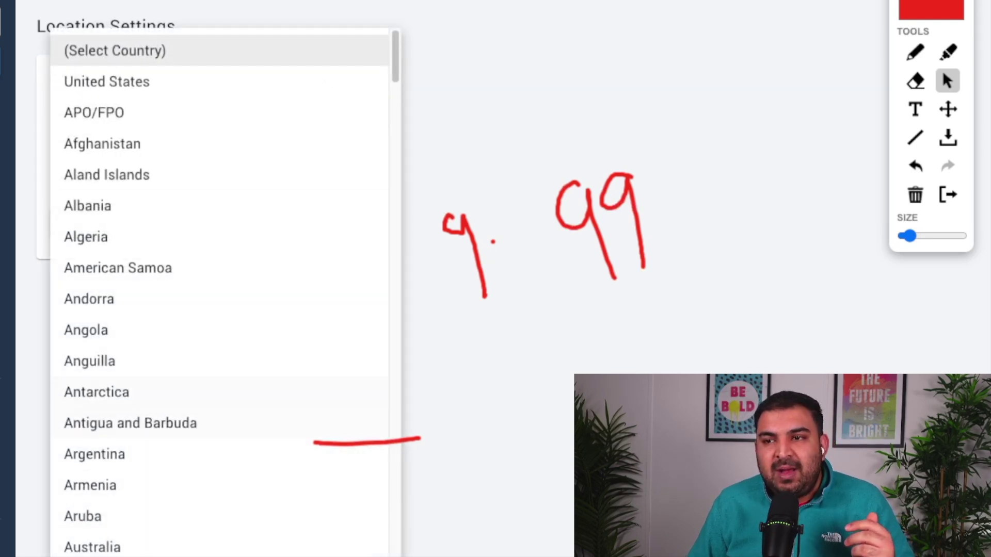
{"action": "scroll", "coordinate": [155, 289], "scroll_direction": "down", "scroll_amount": 3}
{"action": "scroll", "coordinate": [155, 294], "scroll_direction": "up", "scroll_amount": 3}
{"action": "scroll", "coordinate": [155, 299], "scroll_direction": "down", "scroll_amount": 20}
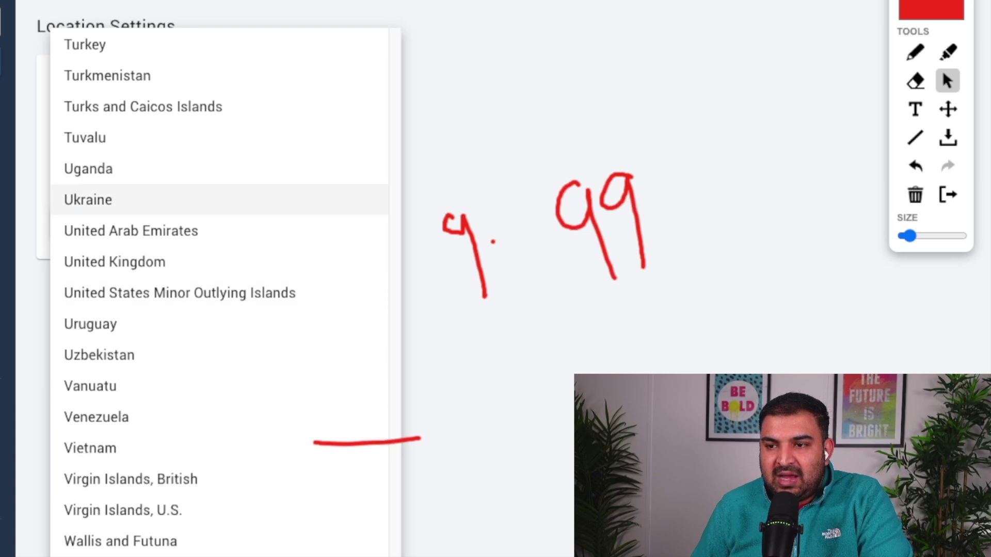
{"action": "left_click", "coordinate": [155, 261]}
- Enter London as the location, fill in the postal code, and save the location settings
{"action": "left_click", "coordinate": [150, 138]}
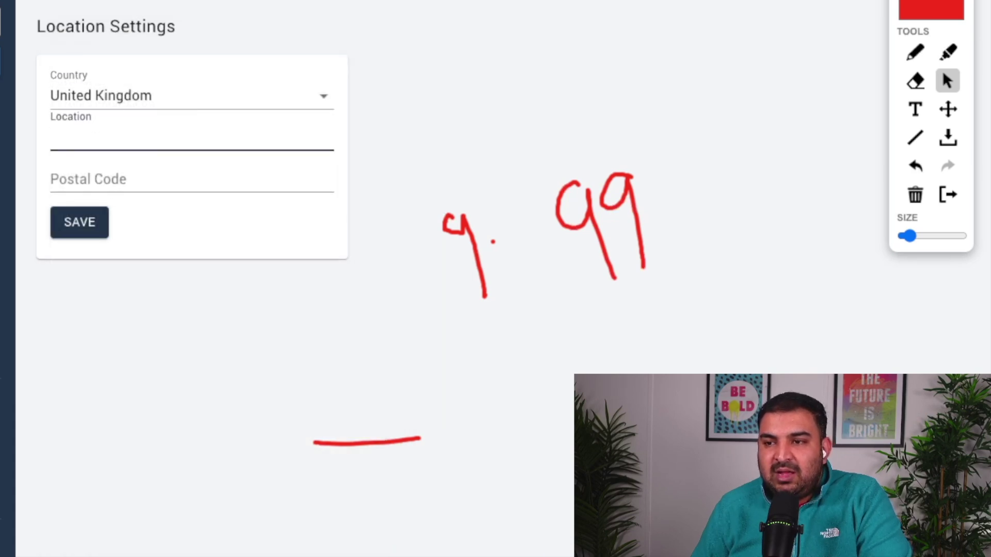
{"action": "type", "text": "LONDON"}
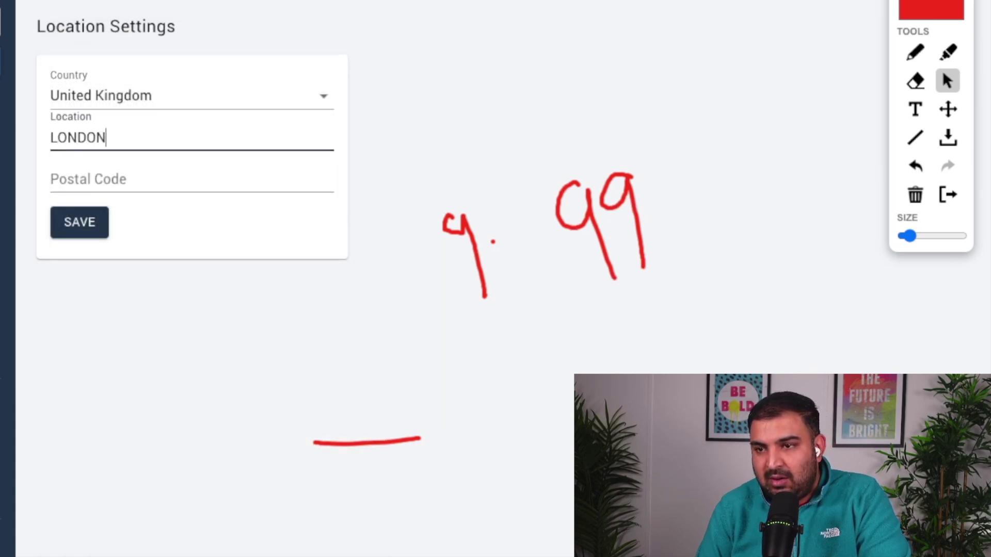
{"action": "left_click", "coordinate": [144, 180]}
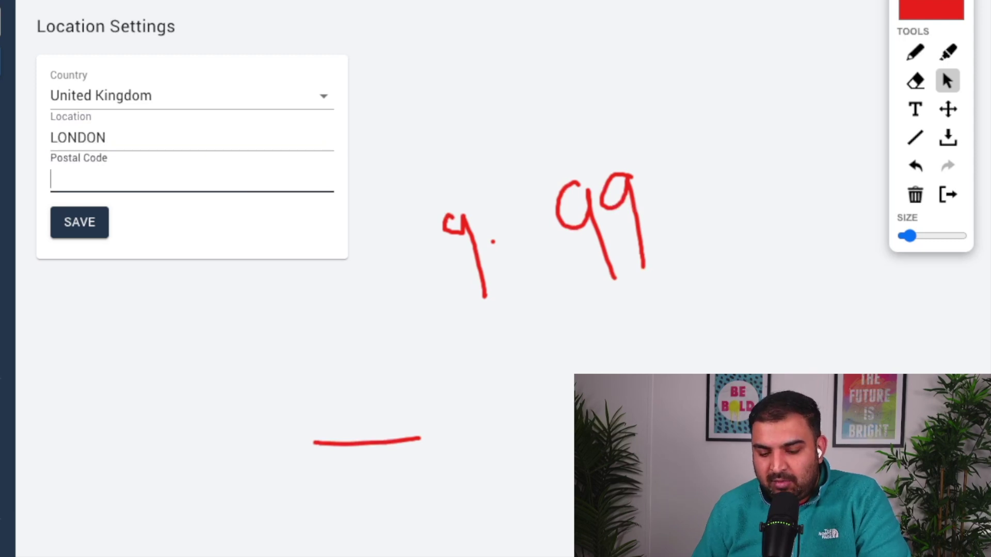
{"action": "type", "text": "E82JAS"}
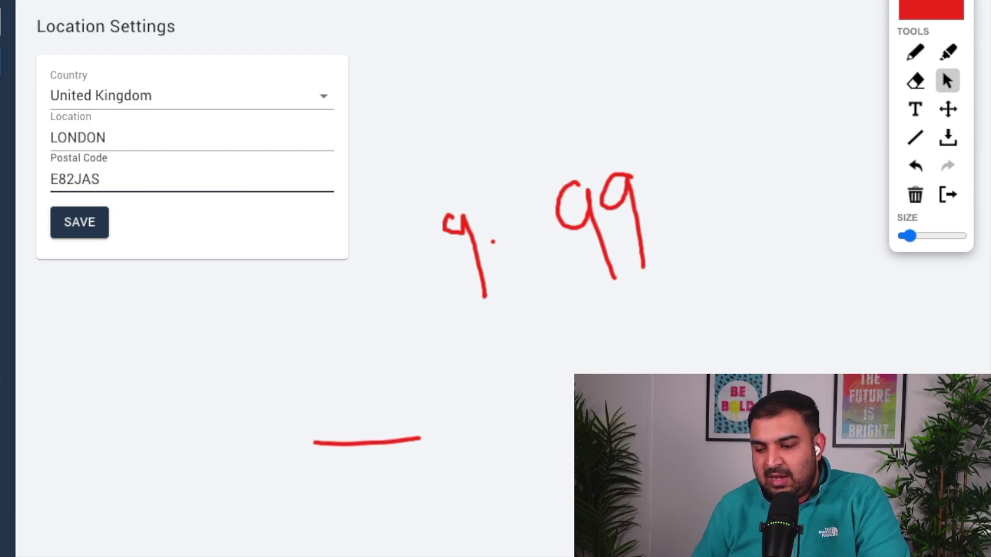
{"action": "key", "text": "BackSpace"}
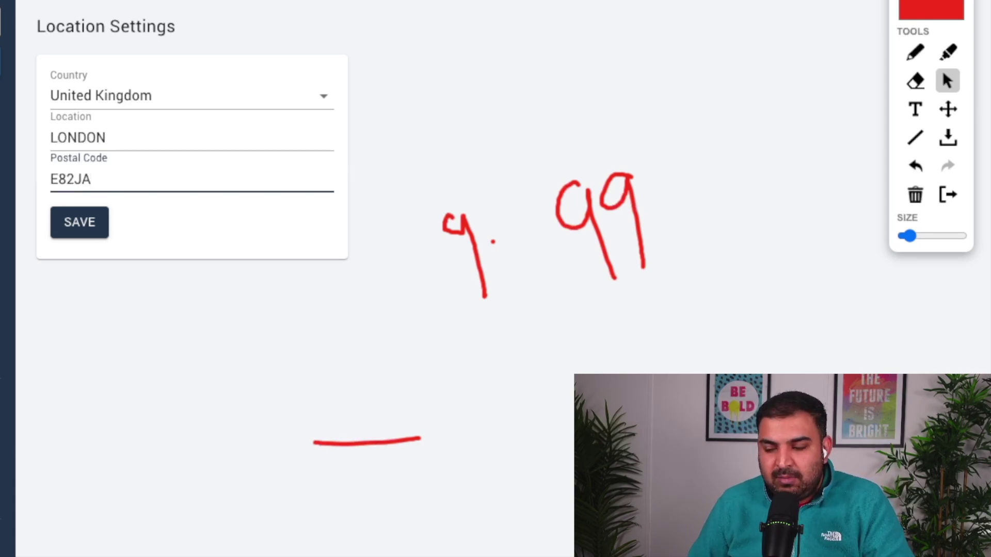
{"action": "key", "text": "BackSpace"}
{"action": "type", "text": "S"}
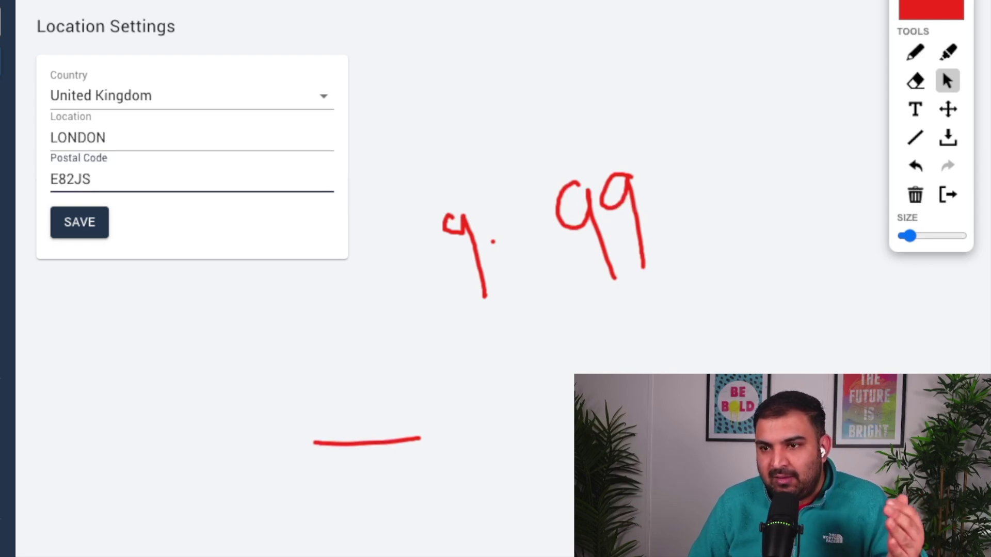
{"action": "left_click", "coordinate": [80, 222]}
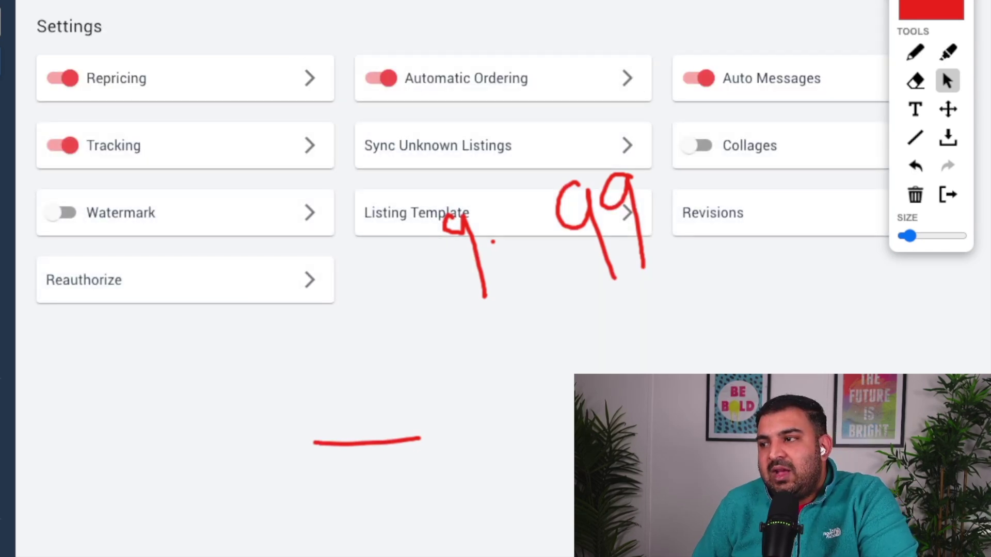
{"action": "left_click", "coordinate": [915, 195]}
{"action": "left_click", "coordinate": [915, 52]}
{"action": "left_click_drag", "start_coordinate": [537, 61], "coordinate": [717, 7]}
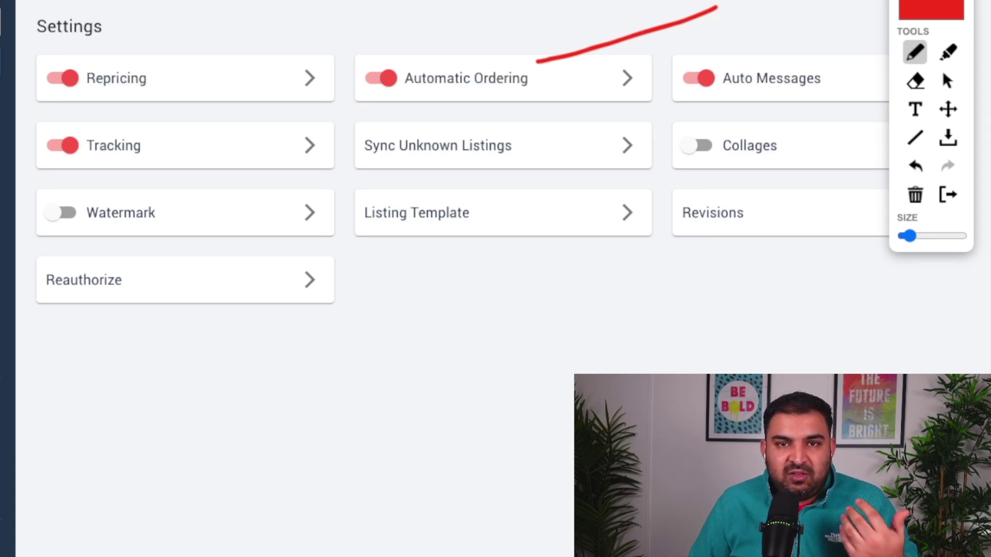
{"action": "left_click_drag", "start_coordinate": [943, 70], "coordinate": [872, 369]}
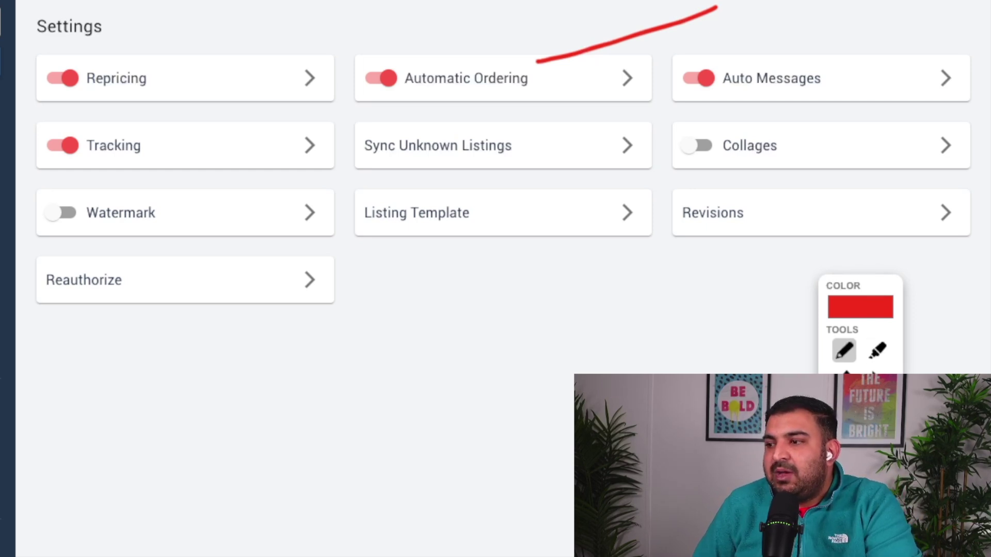
{"action": "left_click_drag", "start_coordinate": [828, 69], "coordinate": [889, 45]}
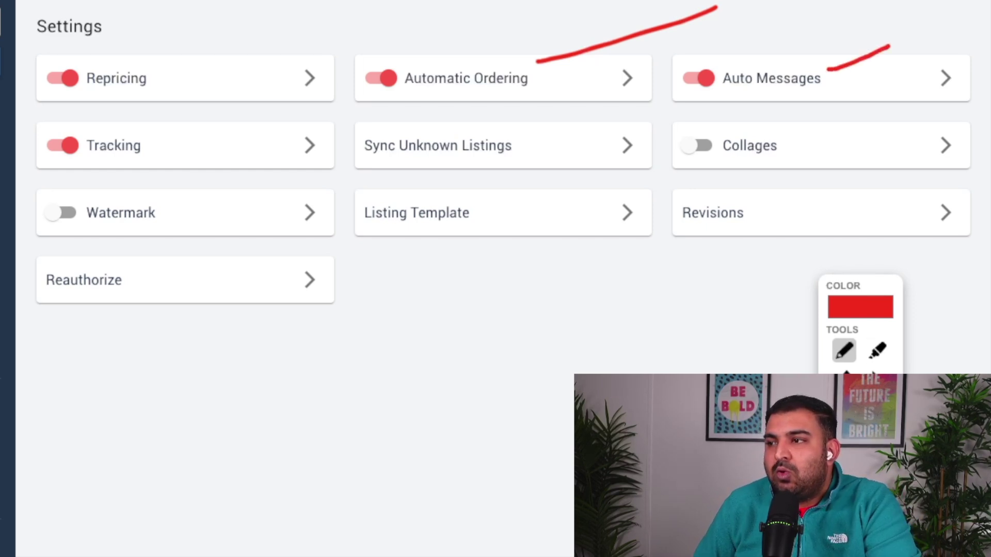
{"action": "left_click", "coordinate": [877, 372]}
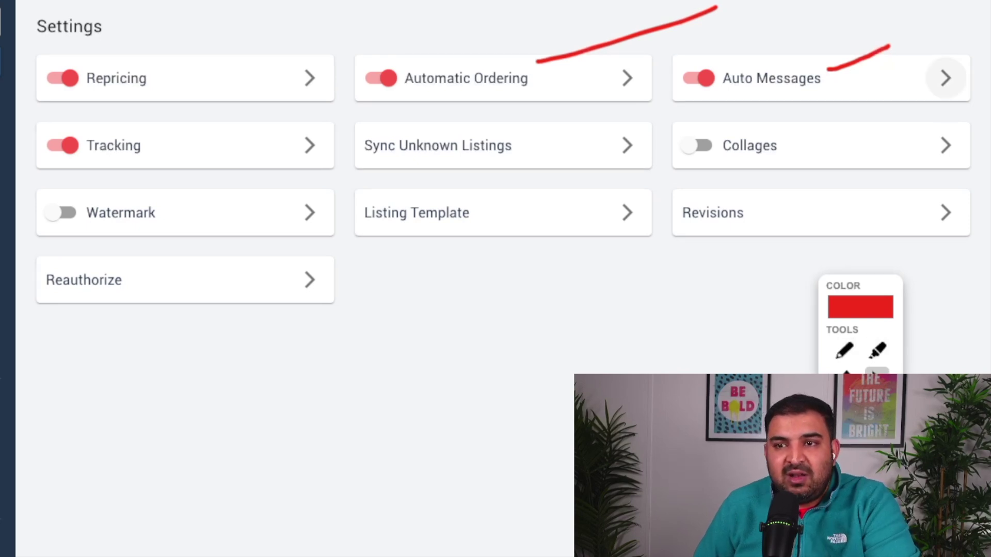
- Save Auto Messages with New Order, Tracker Added and Order Delivered messages all ticked
{"action": "left_click", "coordinate": [946, 78]}
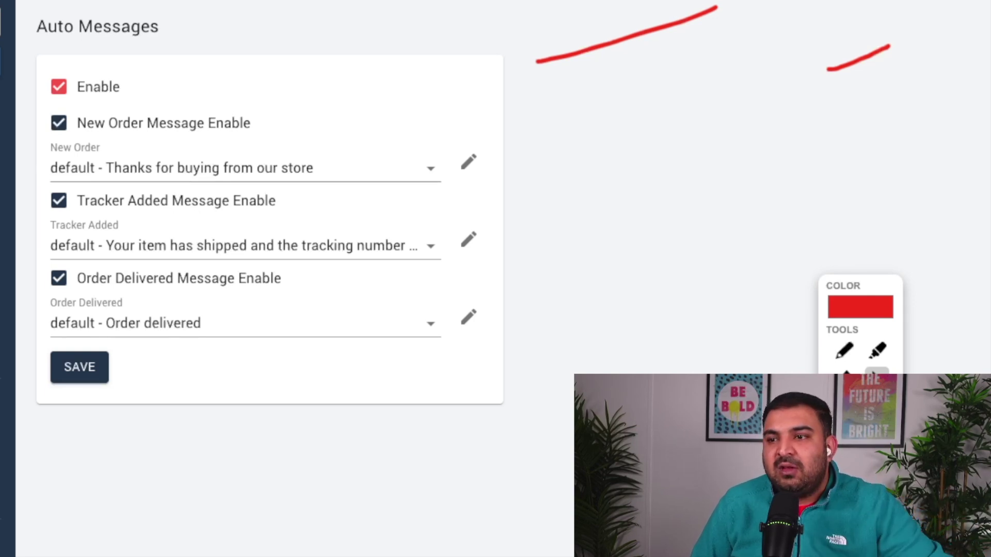
{"action": "left_click", "coordinate": [844, 351]}
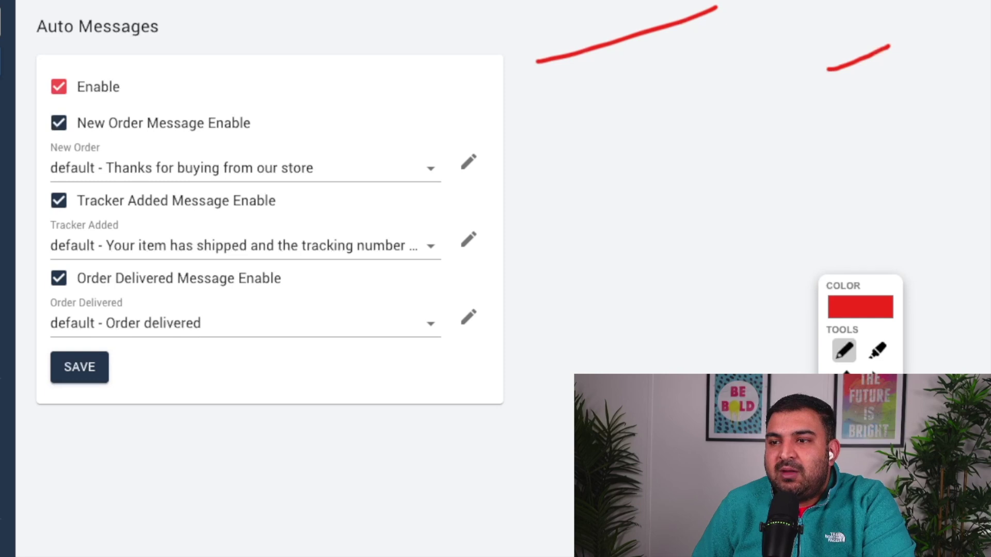
{"action": "left_click_drag", "start_coordinate": [331, 163], "coordinate": [469, 115]}
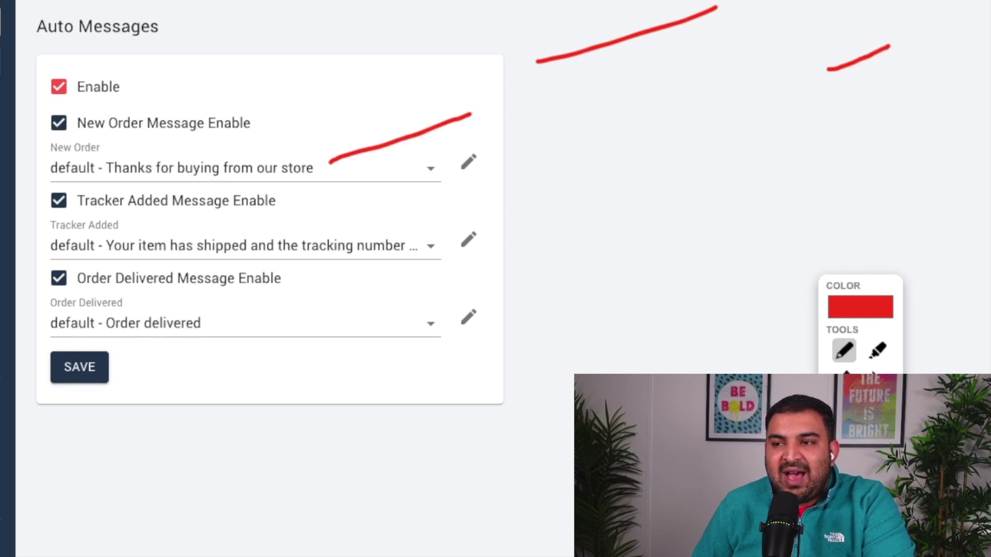
{"action": "left_click_drag", "start_coordinate": [290, 234], "coordinate": [422, 196]}
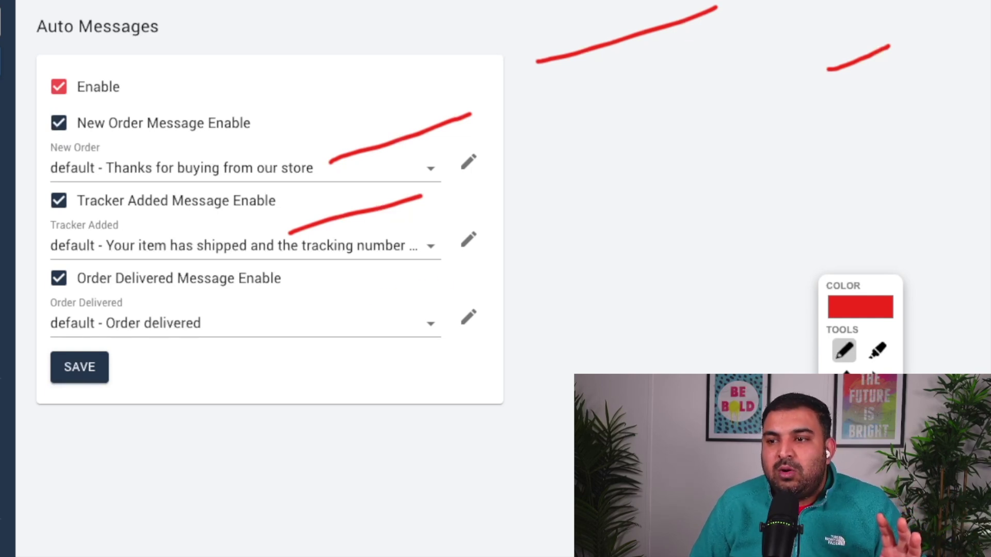
{"action": "left_click_drag", "start_coordinate": [367, 300], "coordinate": [457, 279]}
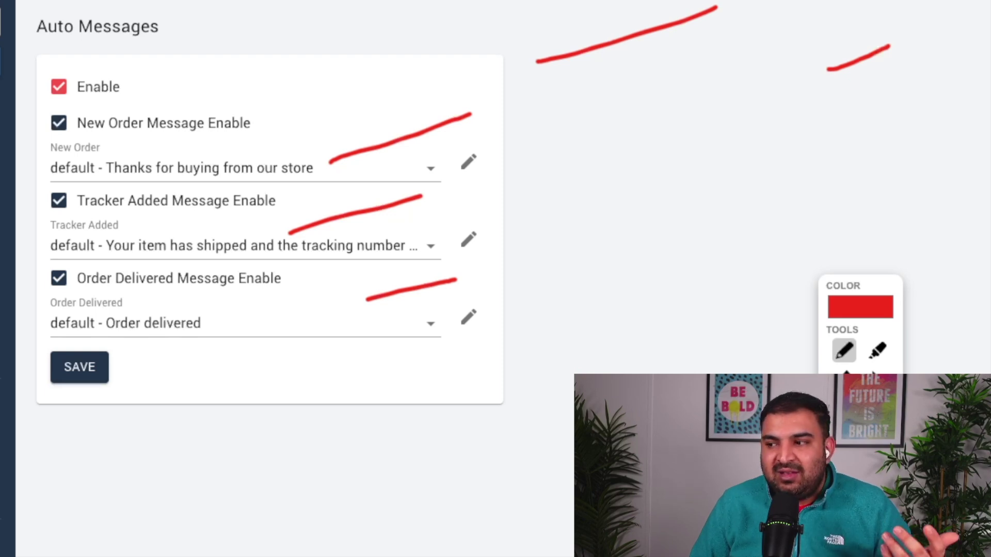
{"action": "left_click", "coordinate": [876, 379]}
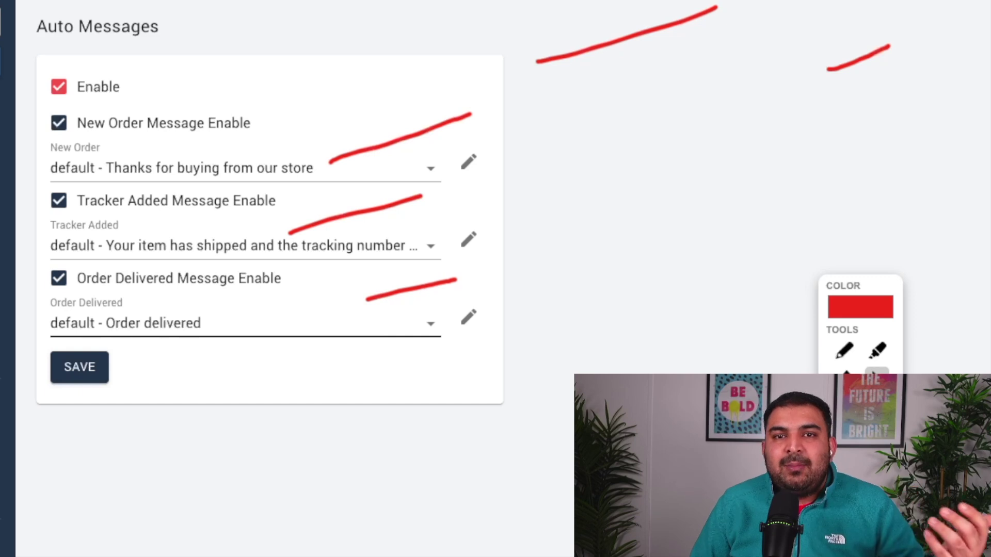
{"action": "left_click", "coordinate": [79, 367]}
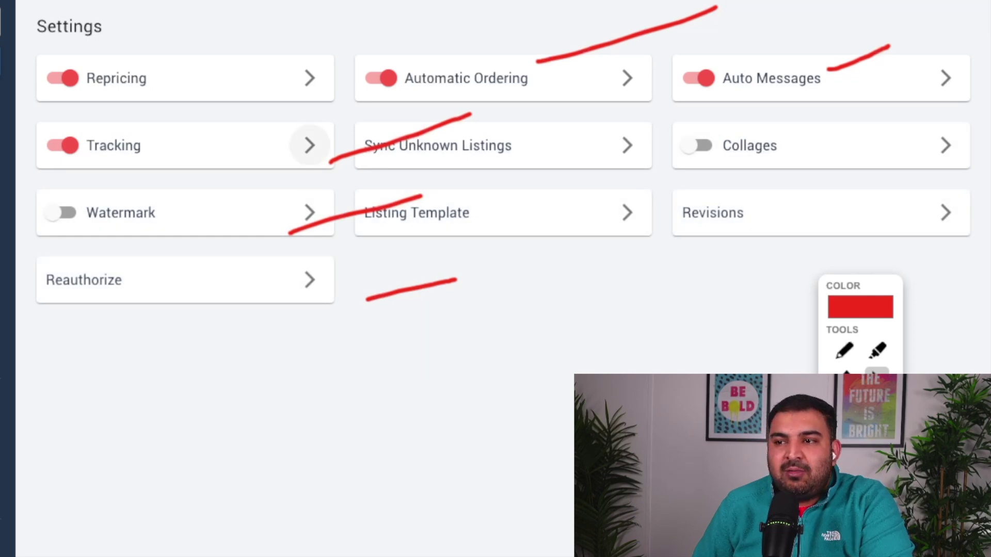
- Open Tracking settings and mark Replace Tracking Carrier, Only Amazon's Carrier and Instant Replace in red
{"action": "left_click", "coordinate": [876, 464]}
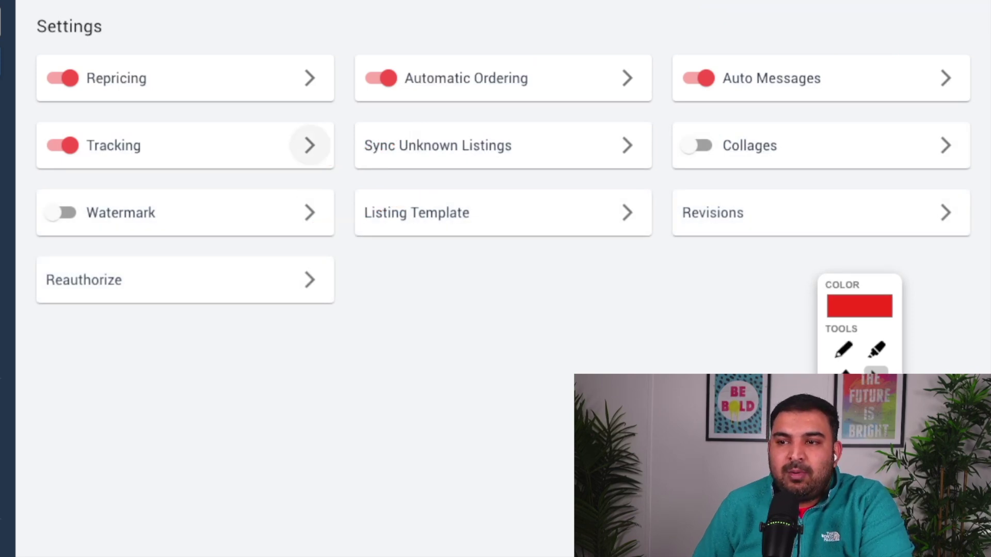
{"action": "left_click", "coordinate": [310, 145]}
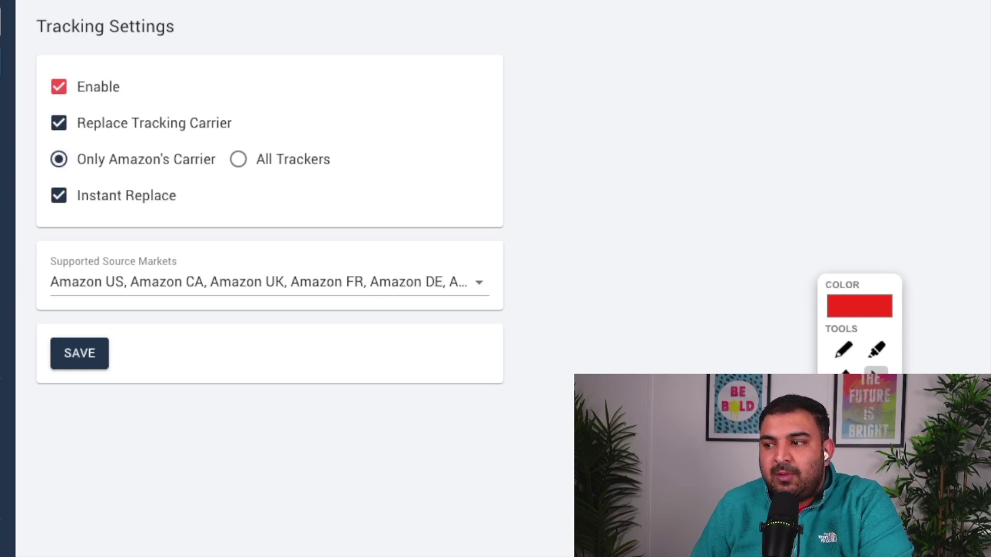
{"action": "left_click", "coordinate": [844, 350]}
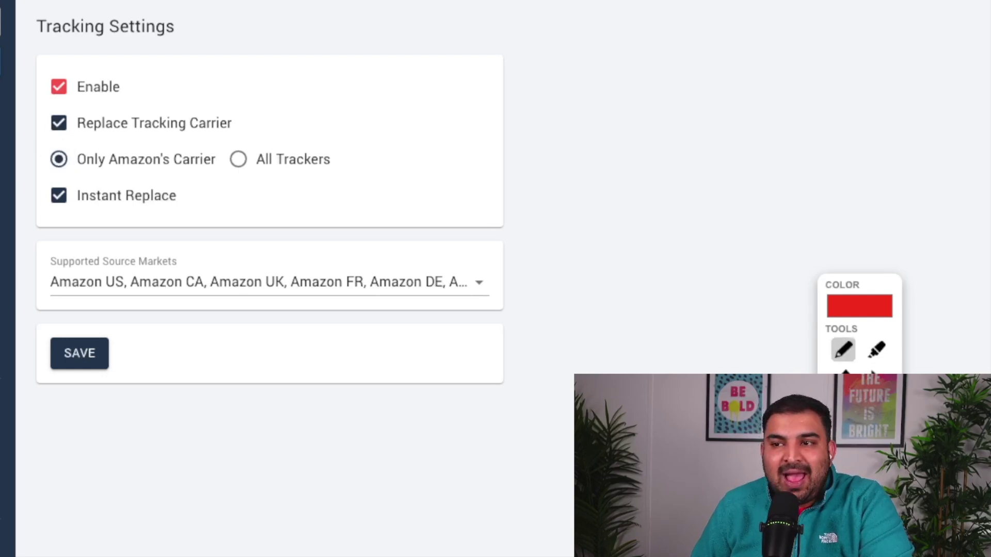
{"action": "left_click_drag", "start_coordinate": [222, 115], "coordinate": [456, 78]}
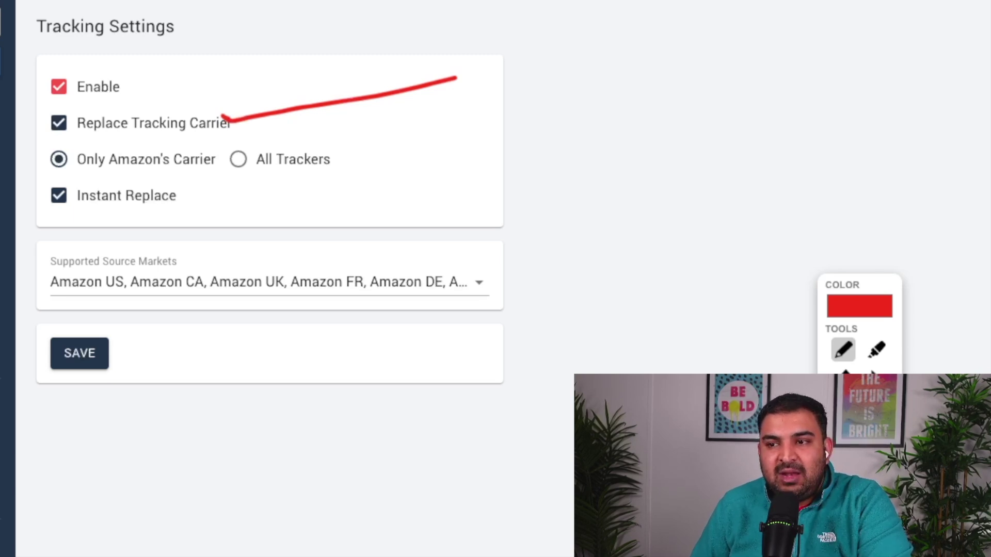
{"action": "left_click_drag", "start_coordinate": [176, 192], "coordinate": [238, 173]}
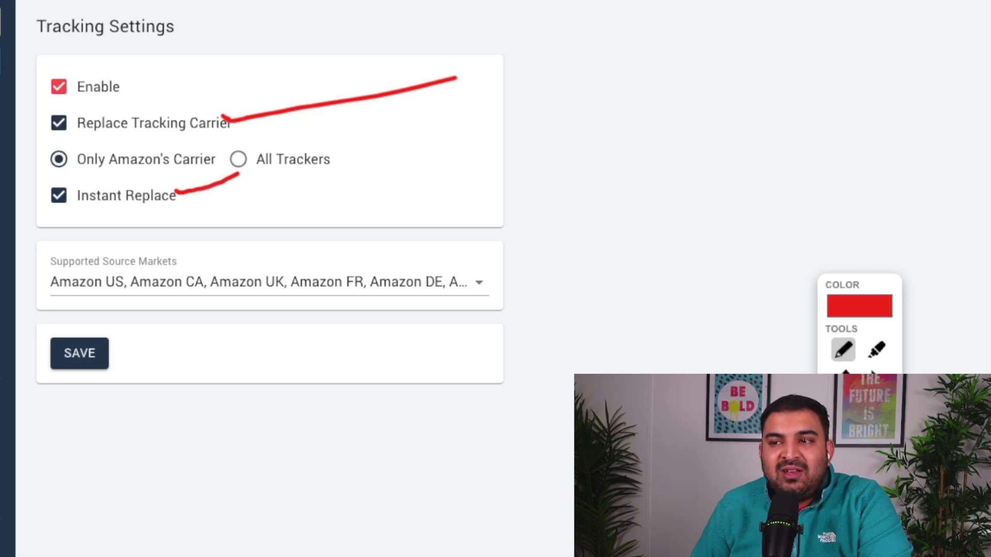
{"action": "left_click_drag", "start_coordinate": [198, 153], "coordinate": [233, 140]}
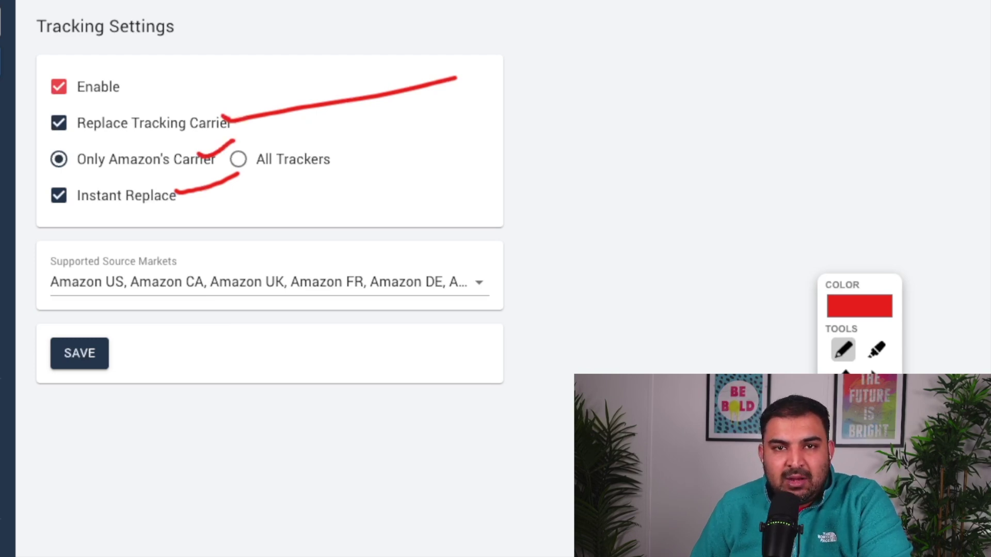
{"action": "left_click_drag", "start_coordinate": [308, 153], "coordinate": [357, 136]}
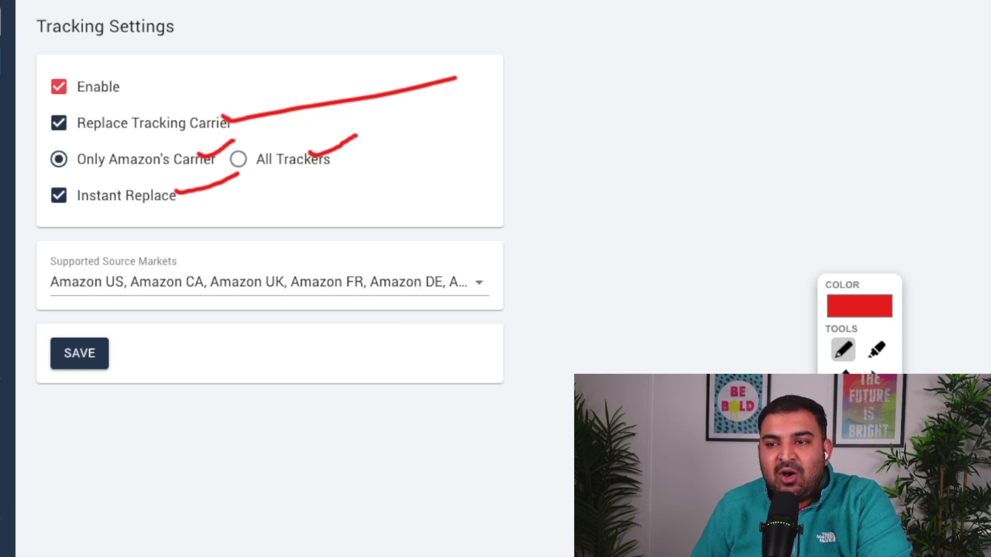
{"action": "left_click_drag", "start_coordinate": [221, 259], "coordinate": [322, 245]}
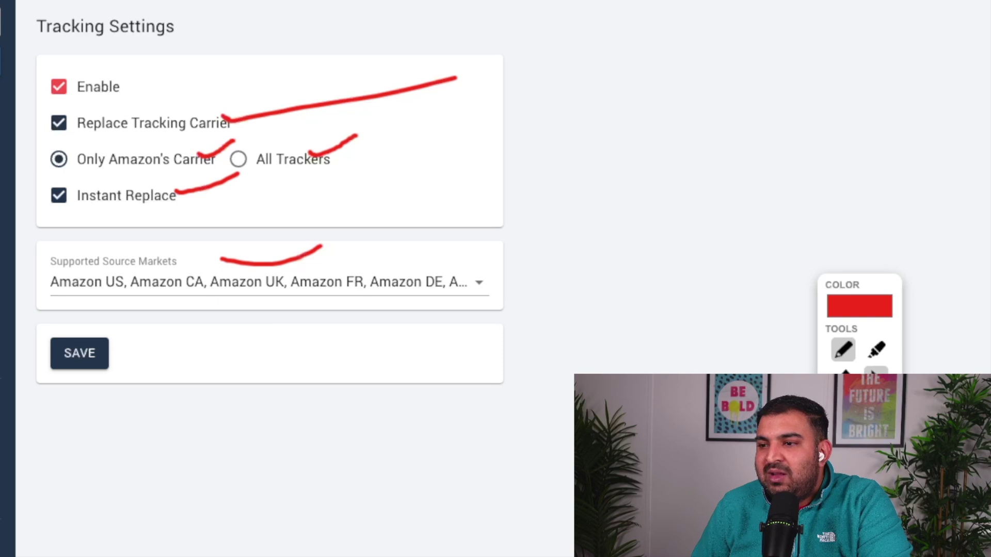
{"action": "left_click", "coordinate": [875, 378]}
- Review the supported Amazon source markets list, then save the tracking settings
{"action": "left_click", "coordinate": [270, 282]}
{"action": "scroll", "coordinate": [270, 413], "scroll_direction": "down", "scroll_amount": 3}
{"action": "scroll", "coordinate": [269, 413], "scroll_direction": "up", "scroll_amount": 3}
{"action": "scroll", "coordinate": [269, 413], "scroll_direction": "down", "scroll_amount": 4}
{"action": "scroll", "coordinate": [268, 413], "scroll_direction": "up", "scroll_amount": 3}
{"action": "scroll", "coordinate": [268, 413], "scroll_direction": "down", "scroll_amount": 3}
{"action": "scroll", "coordinate": [269, 413], "scroll_direction": "up", "scroll_amount": 3}
{"action": "scroll", "coordinate": [268, 413], "scroll_direction": "down", "scroll_amount": 2}
{"action": "scroll", "coordinate": [269, 413], "scroll_direction": "up", "scroll_amount": 3}
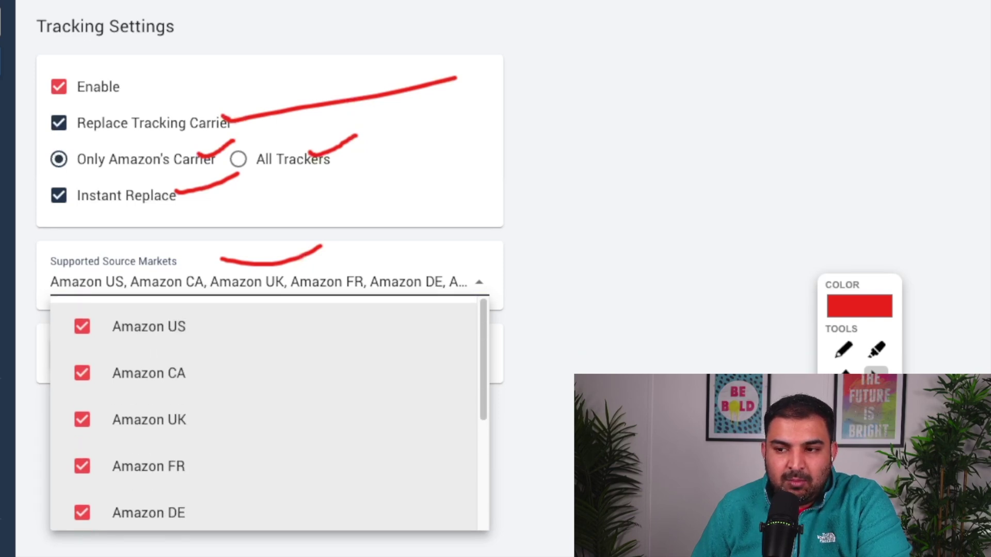
{"action": "scroll", "coordinate": [268, 412], "scroll_direction": "down", "scroll_amount": 3}
{"action": "scroll", "coordinate": [269, 413], "scroll_direction": "up", "scroll_amount": 3}
{"action": "key", "text": "Escape"}
{"action": "left_click", "coordinate": [80, 354]}
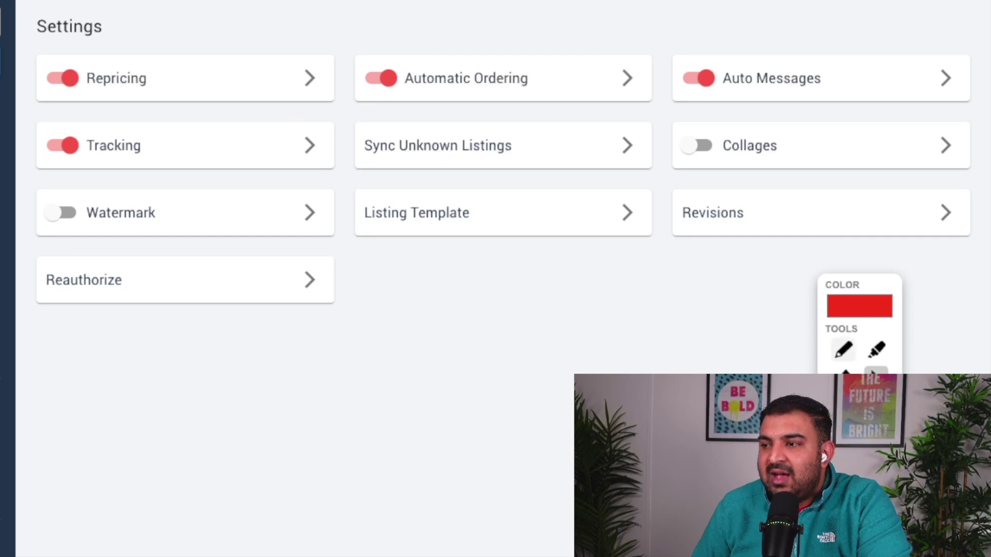
- Mark the listing preview in red, switch Watermark on, and bring up Watermark Settings
{"action": "left_click", "coordinate": [844, 350]}
{"action": "mouse_move", "coordinate": [573, 123]}
{"action": "left_mouse_down"}
{"action": "mouse_move", "coordinate": [514, 166]}
{"action": "mouse_move", "coordinate": [614, 181]}
{"action": "left_mouse_up"}
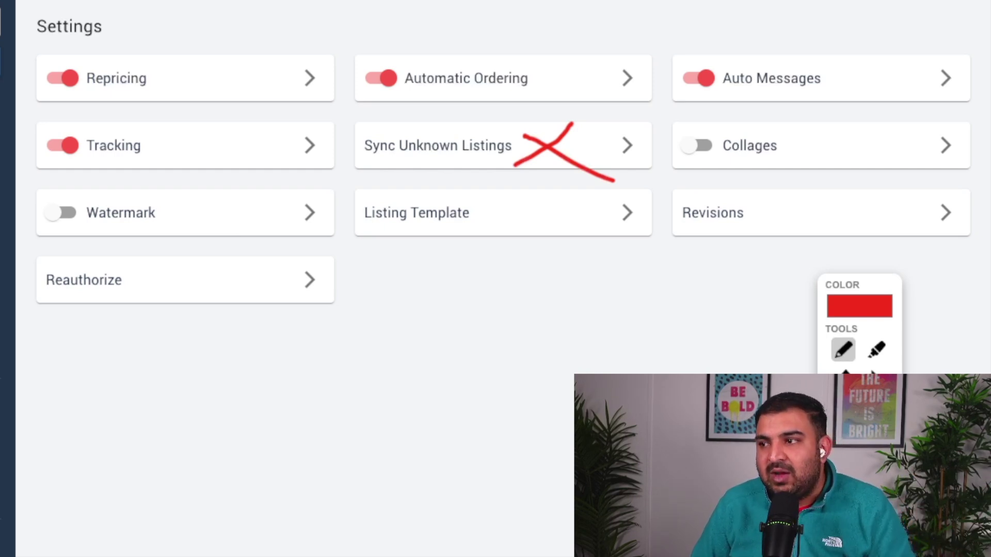
{"action": "mouse_move", "coordinate": [834, 133]}
{"action": "left_mouse_down"}
{"action": "mouse_move", "coordinate": [821, 160]}
{"action": "mouse_move", "coordinate": [943, 207]}
{"action": "left_mouse_up"}
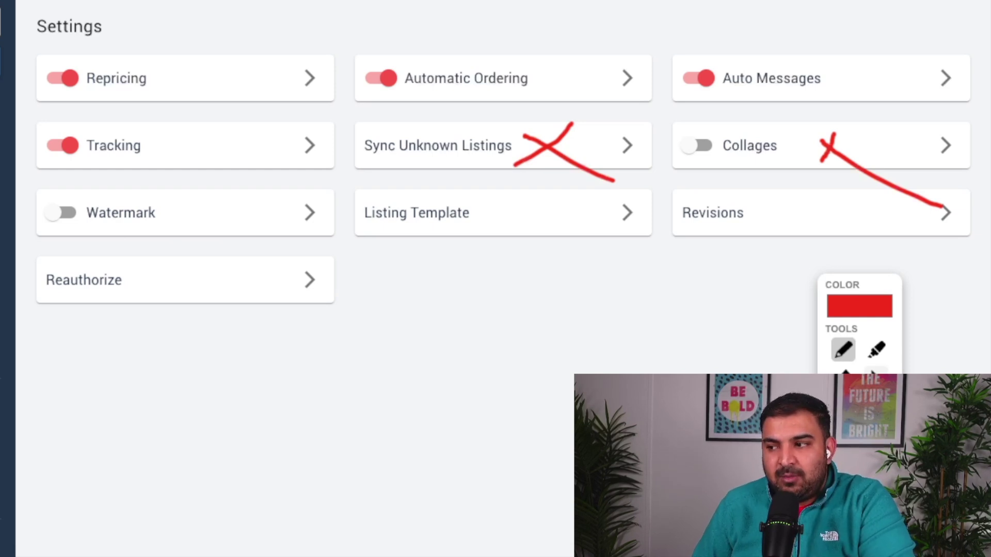
{"action": "left_click", "coordinate": [876, 378]}
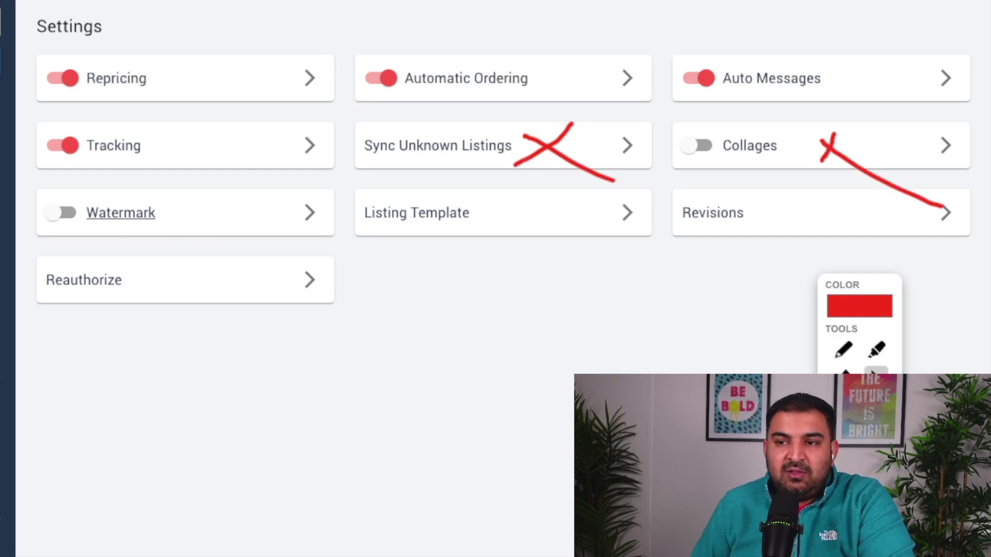
{"action": "left_click", "coordinate": [54, 212]}
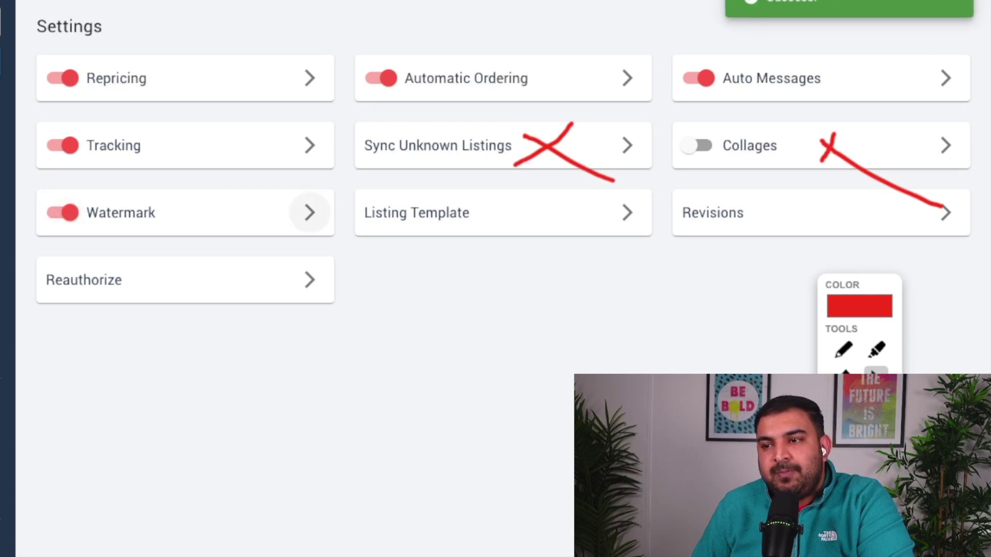
{"action": "left_click", "coordinate": [309, 212]}
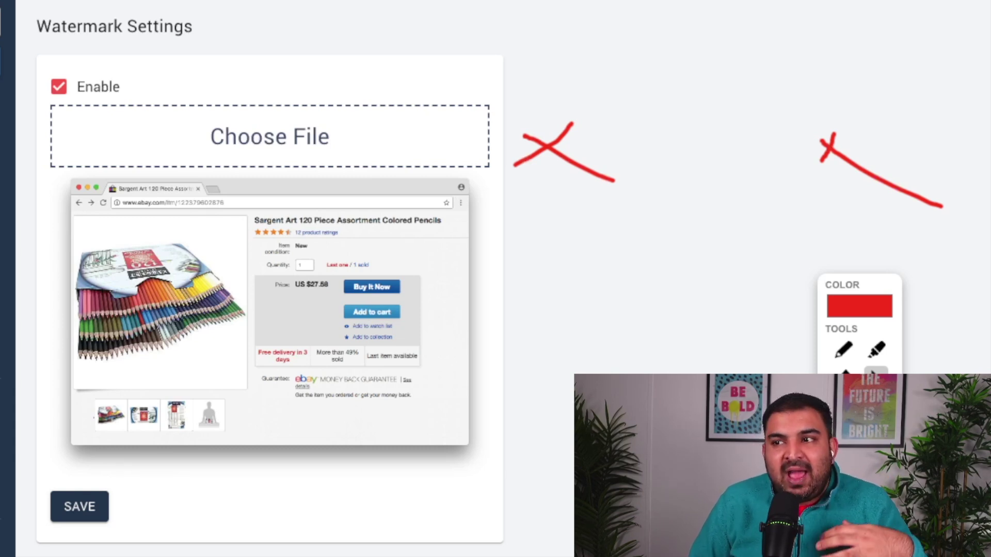
- Underline the watermark image upload in red and save the watermark settings enabled
{"action": "left_click", "coordinate": [844, 349]}
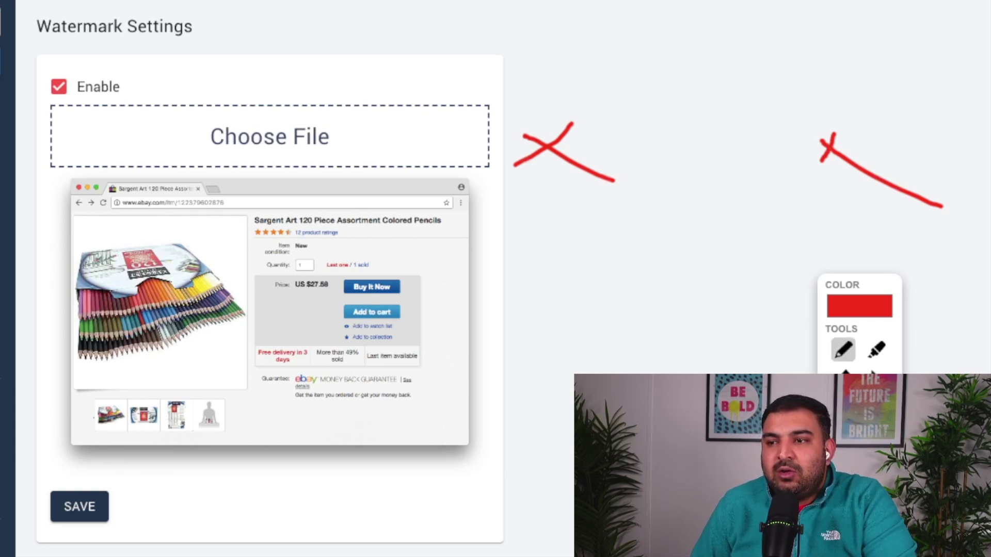
{"action": "mouse_move", "coordinate": [223, 178]}
{"action": "left_mouse_down"}
{"action": "mouse_move", "coordinate": [236, 185]}
{"action": "mouse_move", "coordinate": [311, 157]}
{"action": "left_mouse_up"}
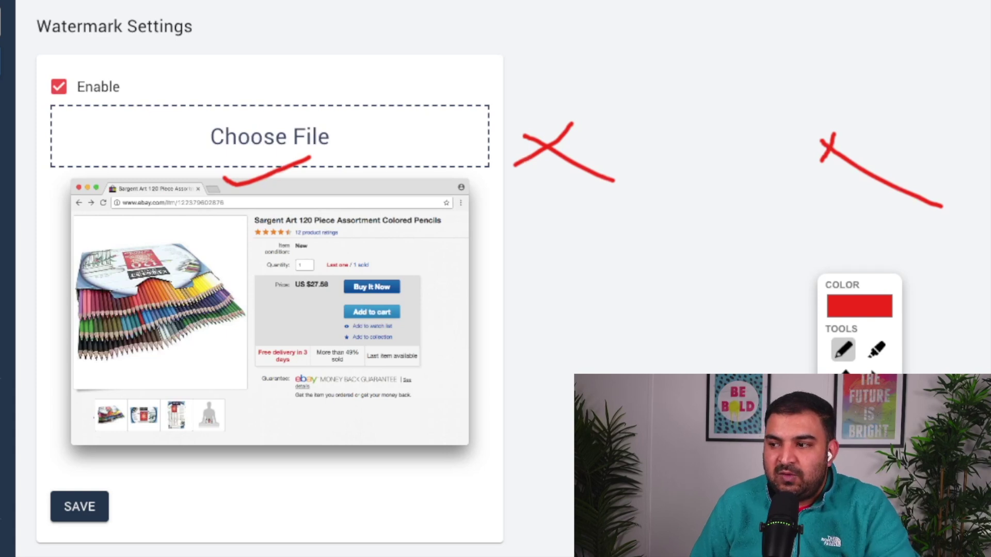
{"action": "left_click", "coordinate": [874, 371]}
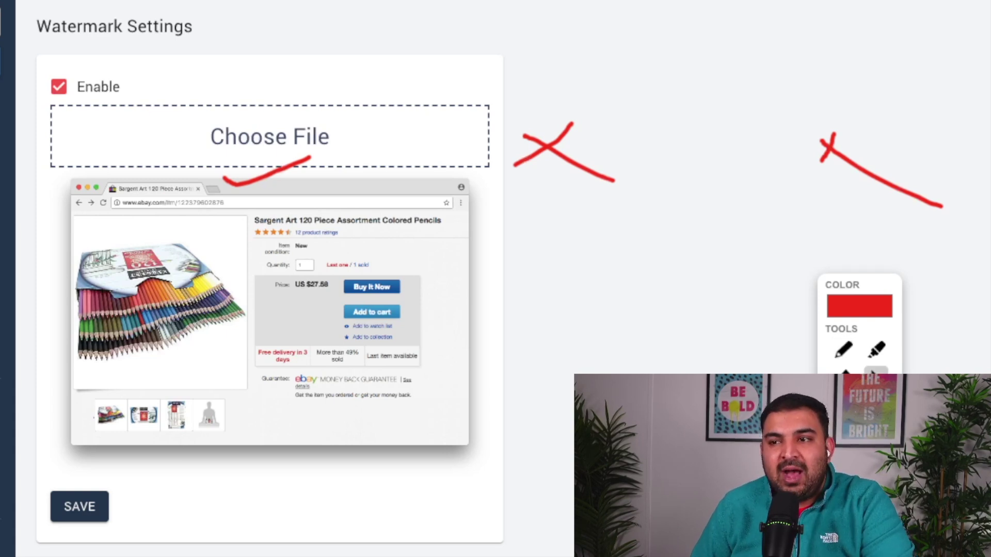
{"action": "left_click", "coordinate": [77, 505]}
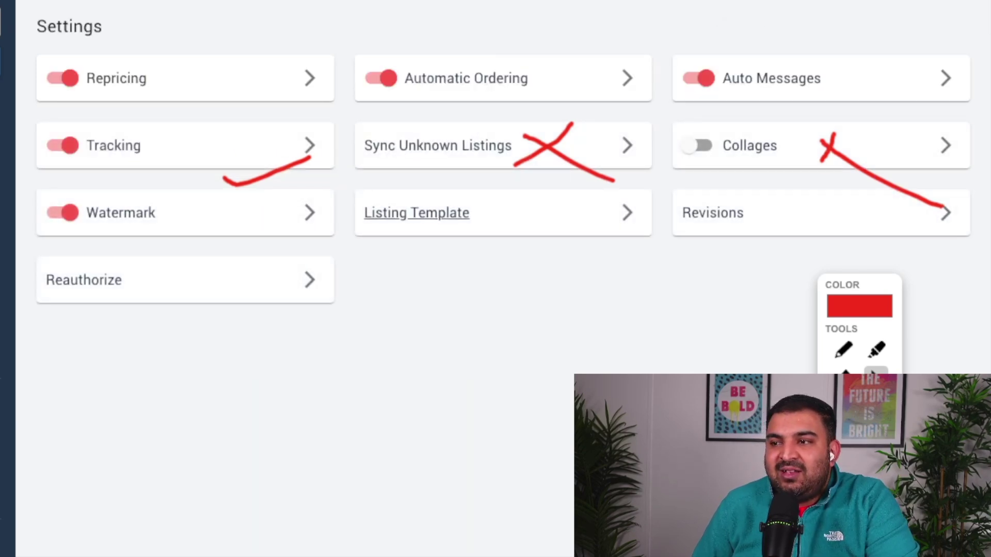
{"action": "left_click", "coordinate": [416, 212]}
{"action": "scroll", "coordinate": [258, 335], "scroll_direction": "down", "scroll_amount": 5}
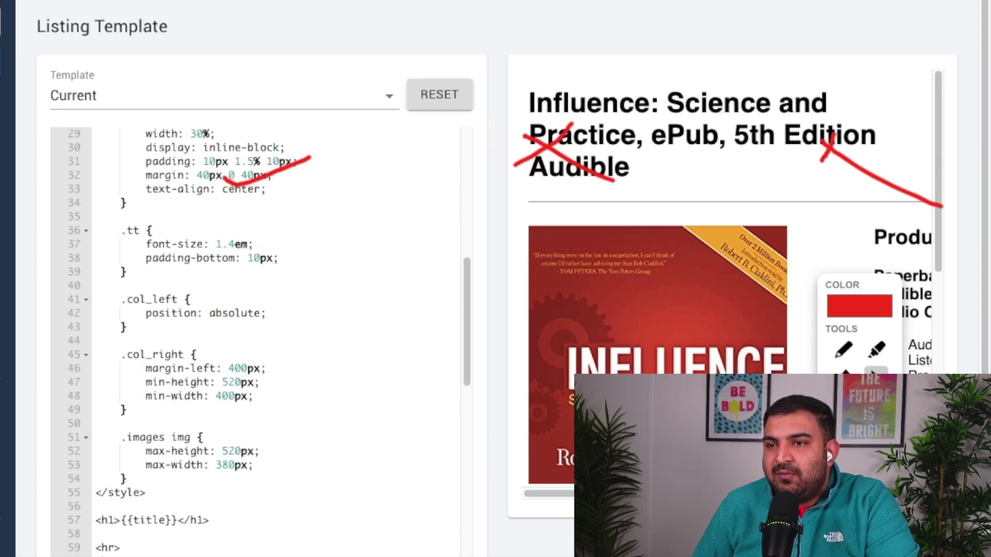
{"action": "scroll", "coordinate": [725, 284], "scroll_direction": "down", "scroll_amount": 1}
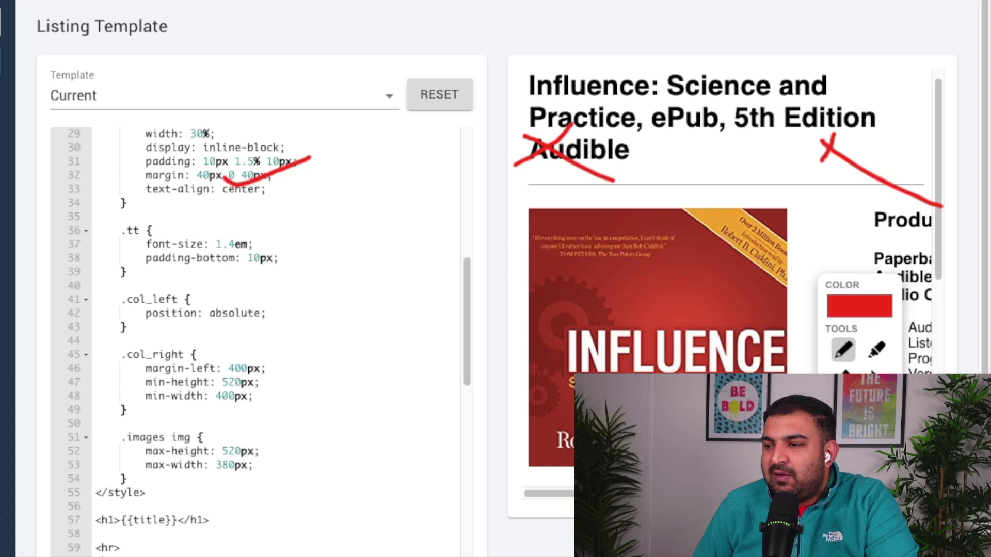
{"action": "left_click", "coordinate": [859, 444]}
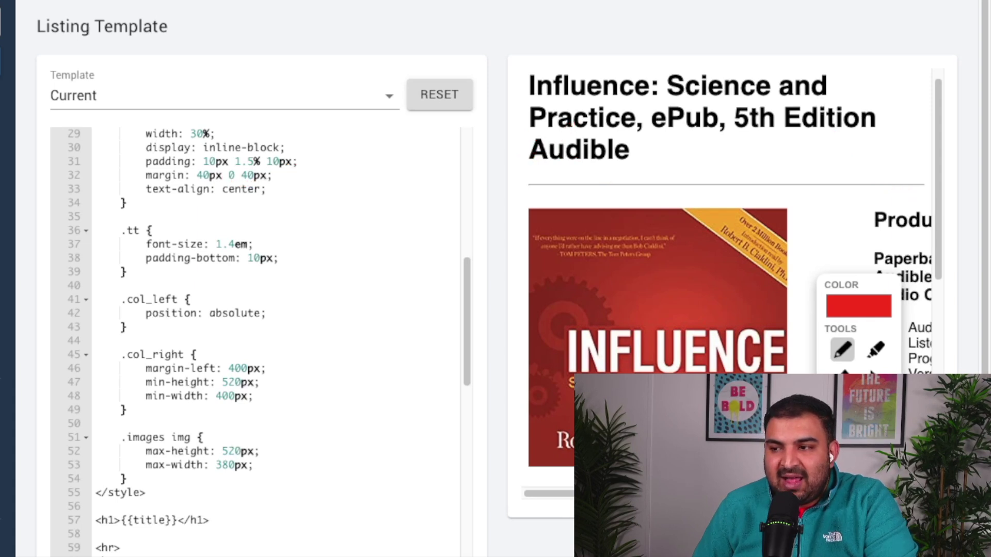
{"action": "mouse_move", "coordinate": [690, 194]}
{"action": "left_mouse_down"}
{"action": "mouse_move", "coordinate": [706, 203]}
{"action": "mouse_move", "coordinate": [739, 183]}
{"action": "left_mouse_up"}
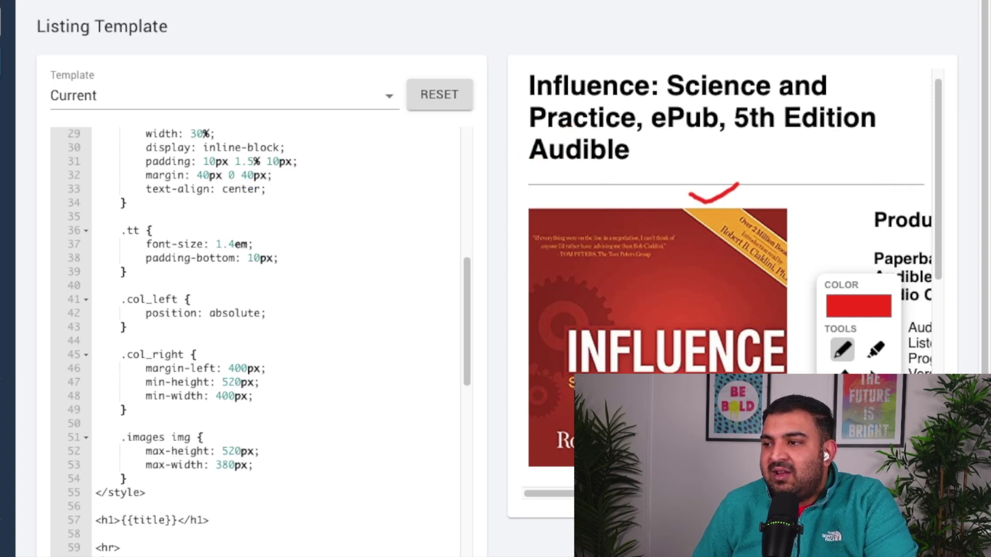
{"action": "mouse_move", "coordinate": [872, 329]}
{"action": "left_mouse_down"}
{"action": "mouse_move", "coordinate": [905, 160]}
{"action": "mouse_move", "coordinate": [954, 38]}
{"action": "left_mouse_up"}
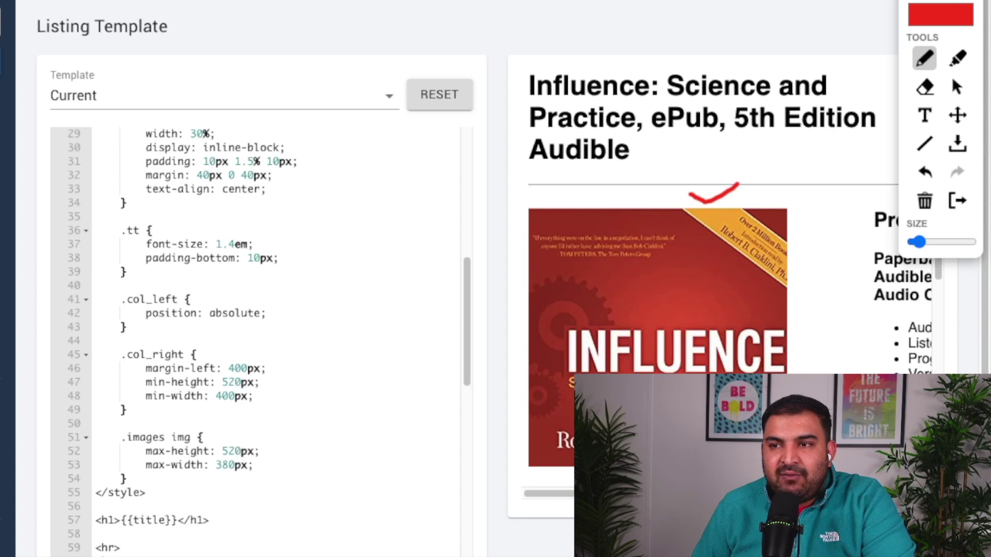
{"action": "left_click_drag", "start_coordinate": [954, 37], "coordinate": [921, 186]}
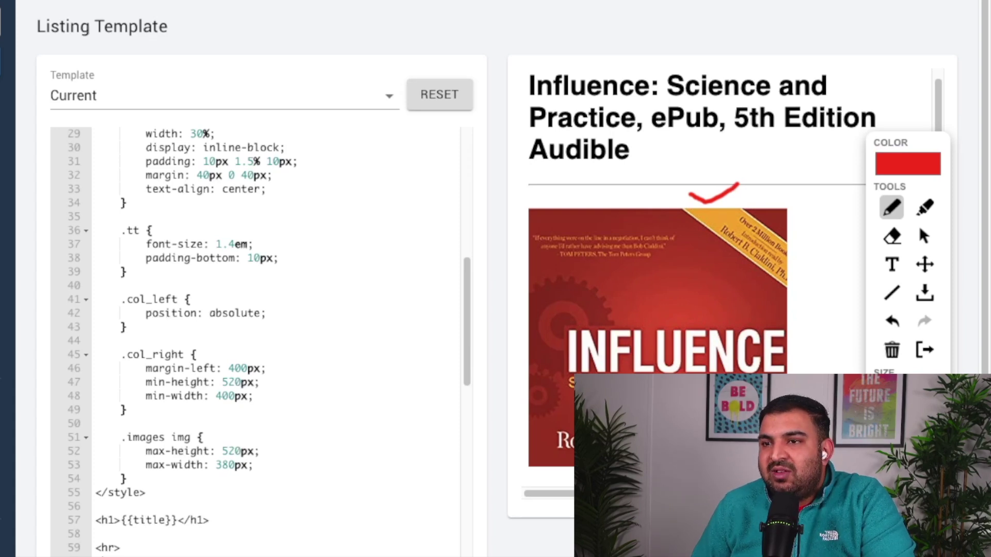
{"action": "left_click", "coordinate": [924, 236]}
{"action": "key", "text": "alt+Left"}
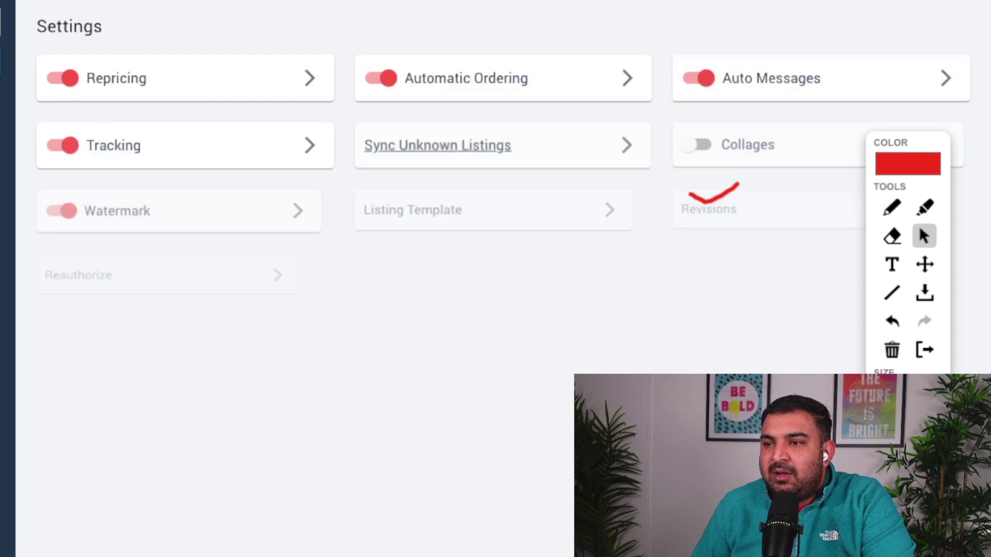
{"action": "left_click_drag", "start_coordinate": [917, 143], "coordinate": [832, 313]}
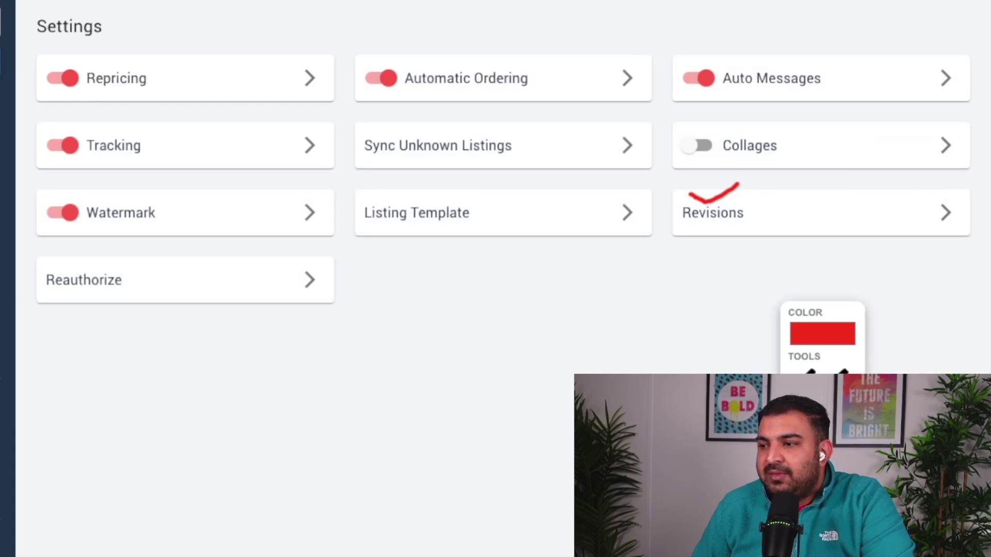
{"action": "left_click_drag", "start_coordinate": [783, 178], "coordinate": [741, 250]}
{"action": "left_click_drag", "start_coordinate": [748, 206], "coordinate": [856, 263]}
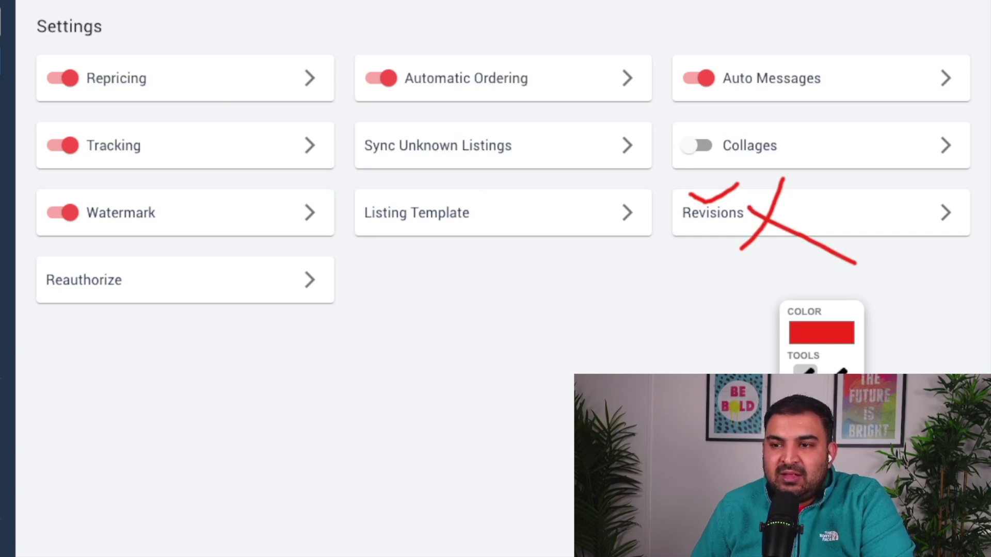
{"action": "mouse_move", "coordinate": [197, 248]}
{"action": "left_mouse_down"}
{"action": "mouse_move", "coordinate": [167, 301]}
{"action": "mouse_move", "coordinate": [146, 284]}
{"action": "left_mouse_up"}
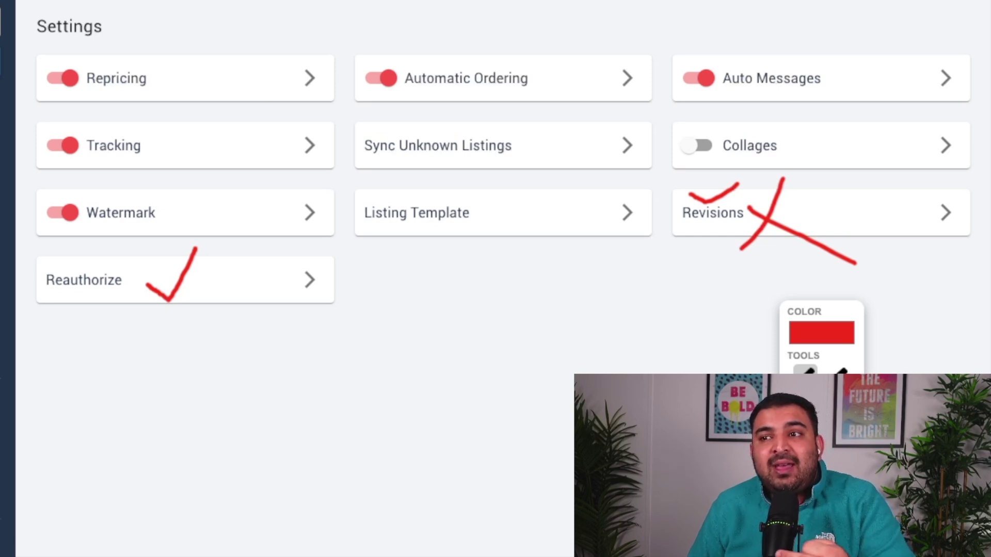
{"action": "left_click_drag", "start_coordinate": [245, 11], "coordinate": [434, 0]}
{"action": "left_click_drag", "start_coordinate": [512, 34], "coordinate": [640, 43]}
{"action": "left_click_drag", "start_coordinate": [709, 39], "coordinate": [739, 21]}
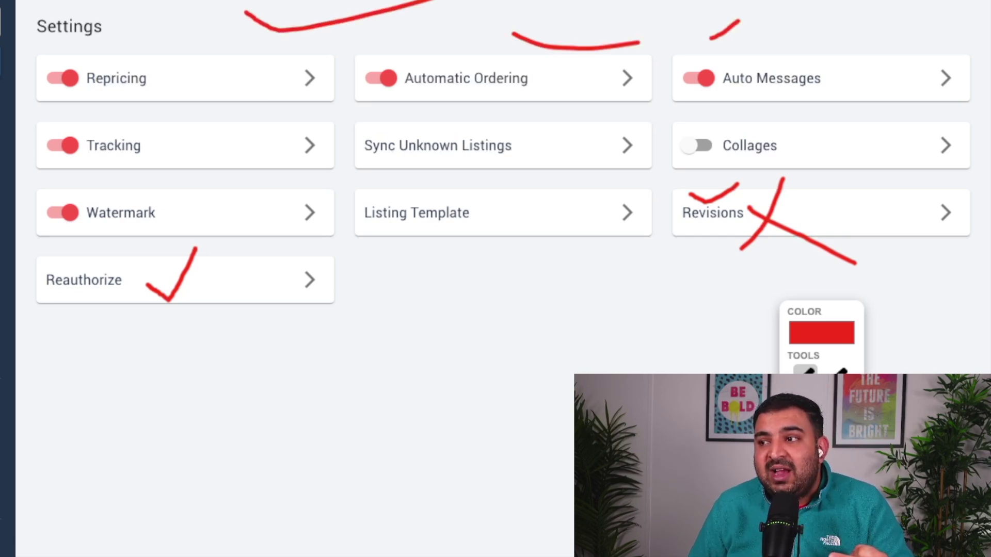
{"action": "left_click_drag", "start_coordinate": [449, 127], "coordinate": [518, 104]}
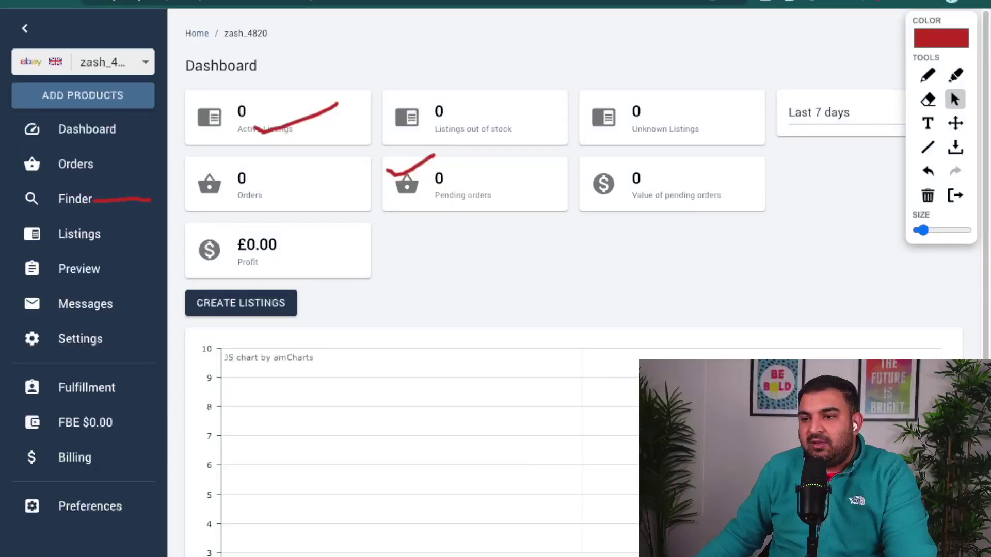
- Clear the red annotations and underline the Finder entry in the sidebar
{"action": "left_click", "coordinate": [928, 196]}
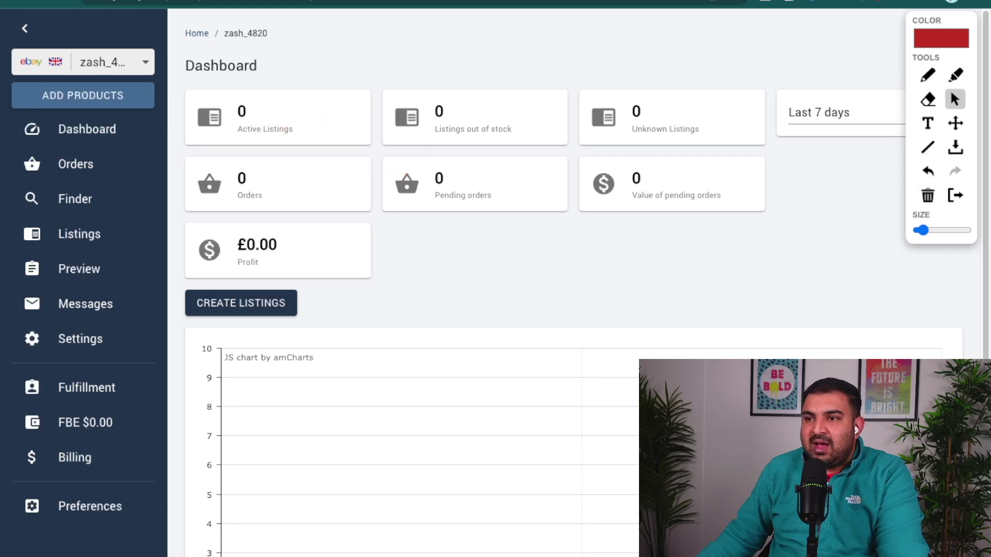
{"action": "left_click", "coordinate": [928, 75]}
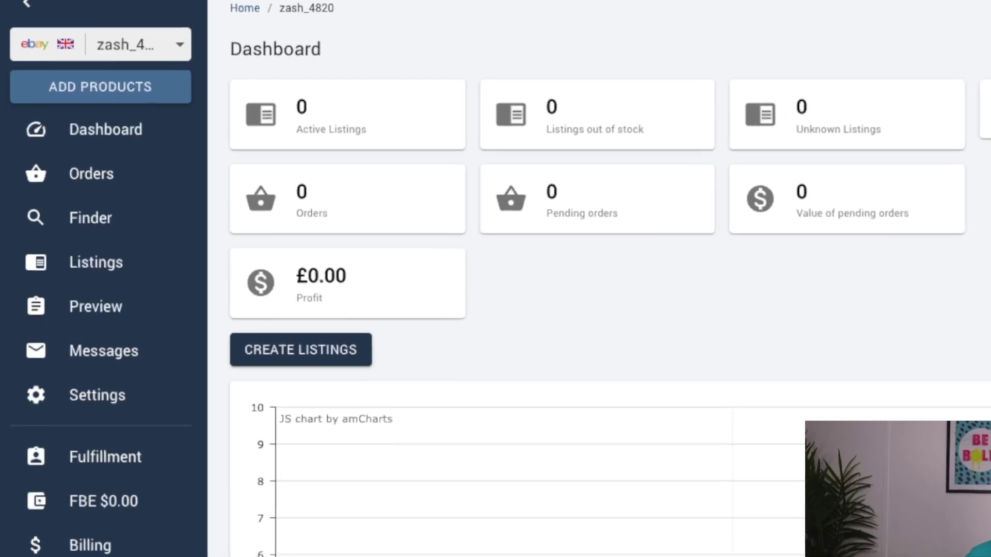
{"action": "left_click_drag", "start_coordinate": [102, 201], "coordinate": [99, 202]}
{"action": "left_click_drag", "start_coordinate": [138, 234], "coordinate": [212, 235]}
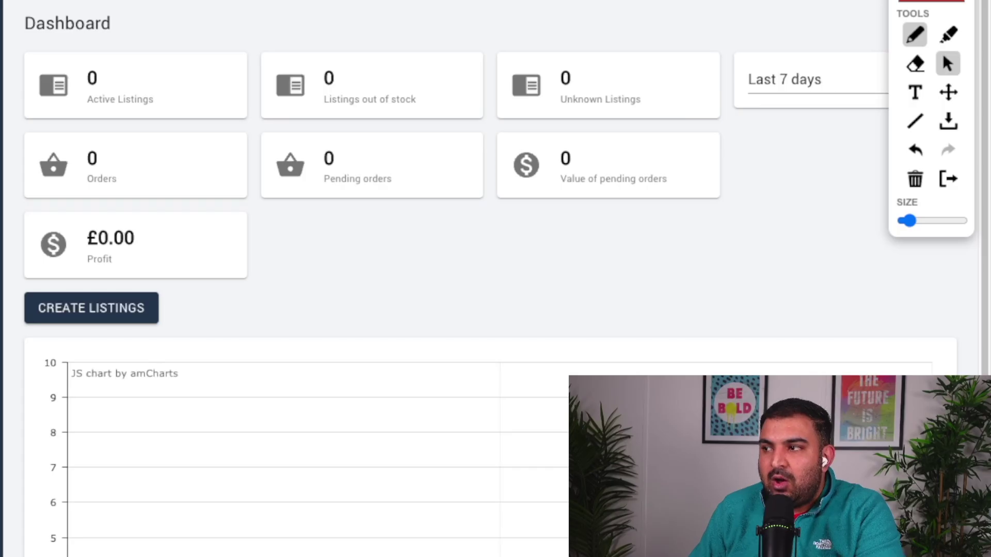
- Go to the Finder product list and mark the source market choice in red
{"action": "left_click", "coordinate": [948, 64]}
{"action": "left_click", "coordinate": [1, 186]}
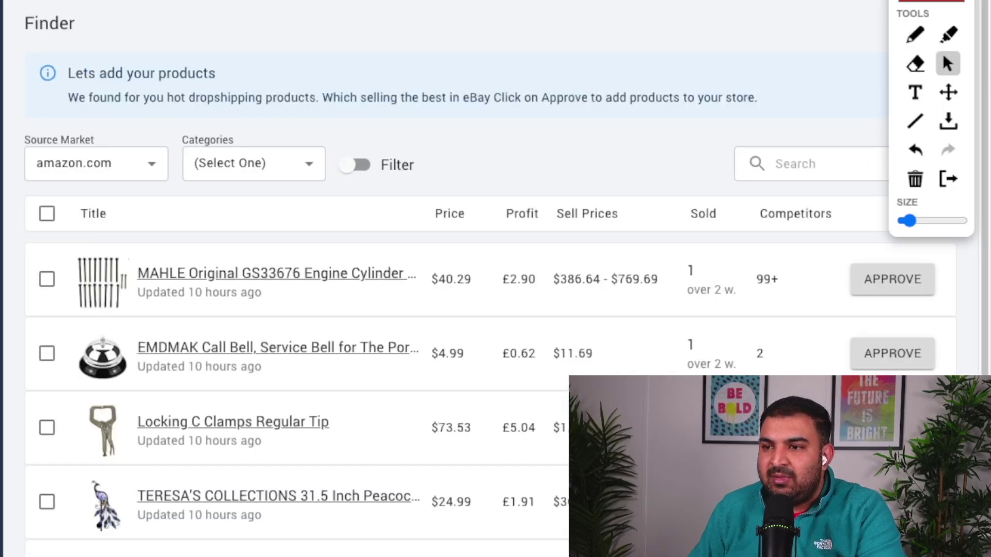
{"action": "scroll", "coordinate": [254, 170], "scroll_direction": "down", "scroll_amount": 1}
{"action": "scroll", "coordinate": [464, 258], "scroll_direction": "down", "scroll_amount": 1}
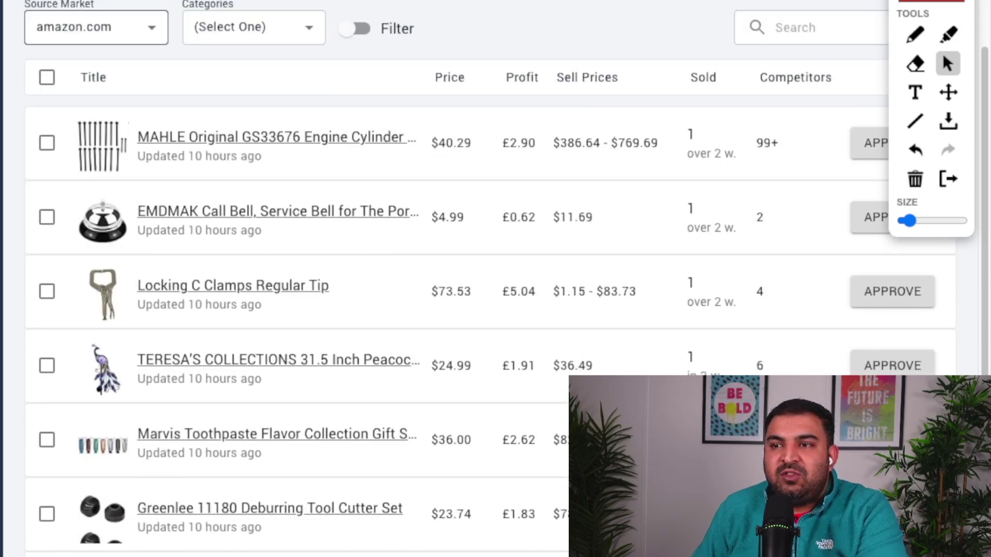
{"action": "mouse_move", "coordinate": [915, 34]}
{"action": "left_mouse_down"}
{"action": "mouse_move", "coordinate": [115, 22]}
{"action": "mouse_move", "coordinate": [659, 34]}
{"action": "mouse_move", "coordinate": [685, 26]}
{"action": "mouse_move", "coordinate": [666, 32]}
{"action": "left_mouse_up"}
{"action": "left_click", "coordinate": [666, 32]}
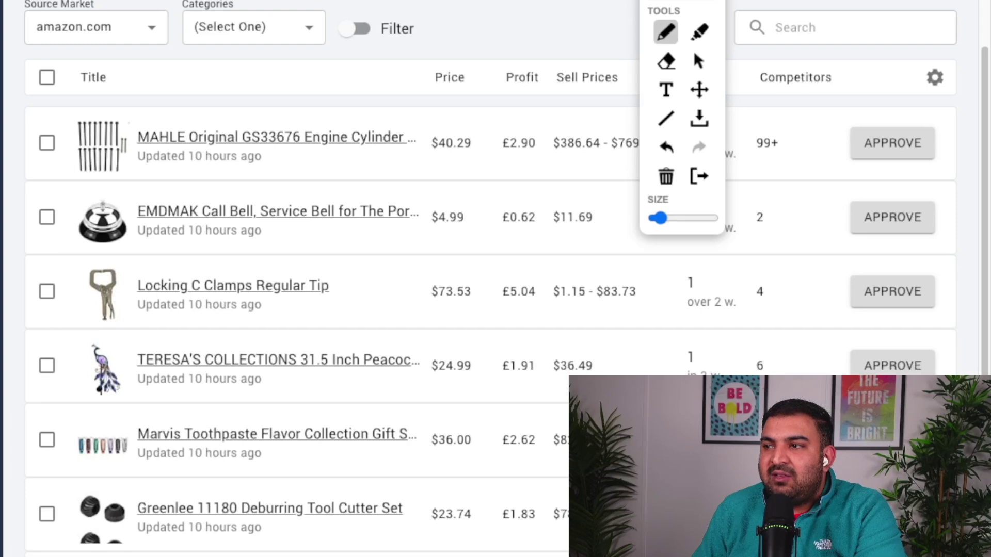
{"action": "mouse_move", "coordinate": [111, 8]}
{"action": "left_mouse_down"}
{"action": "mouse_move", "coordinate": [133, 16]}
{"action": "mouse_move", "coordinate": [183, 1]}
{"action": "left_mouse_up"}
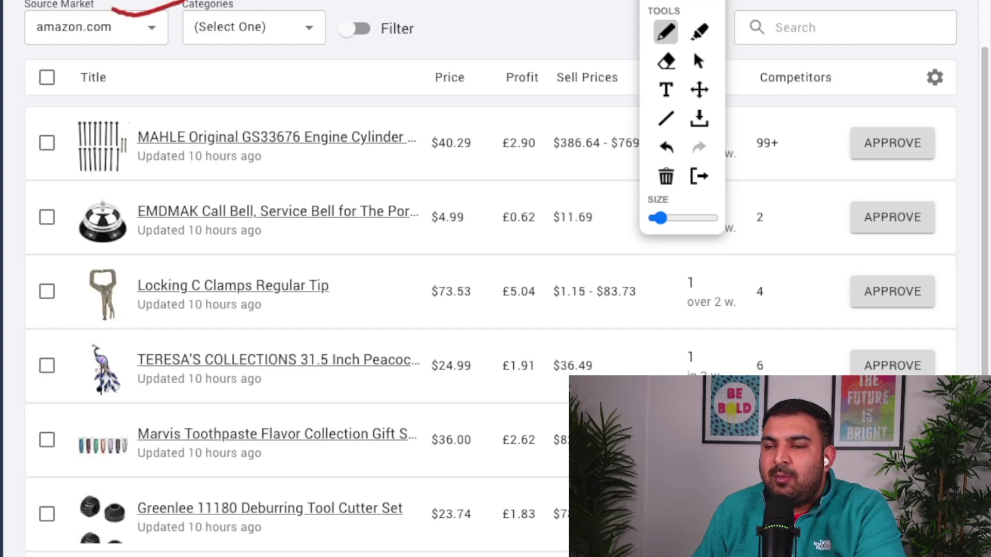
{"action": "left_click", "coordinate": [699, 61]}
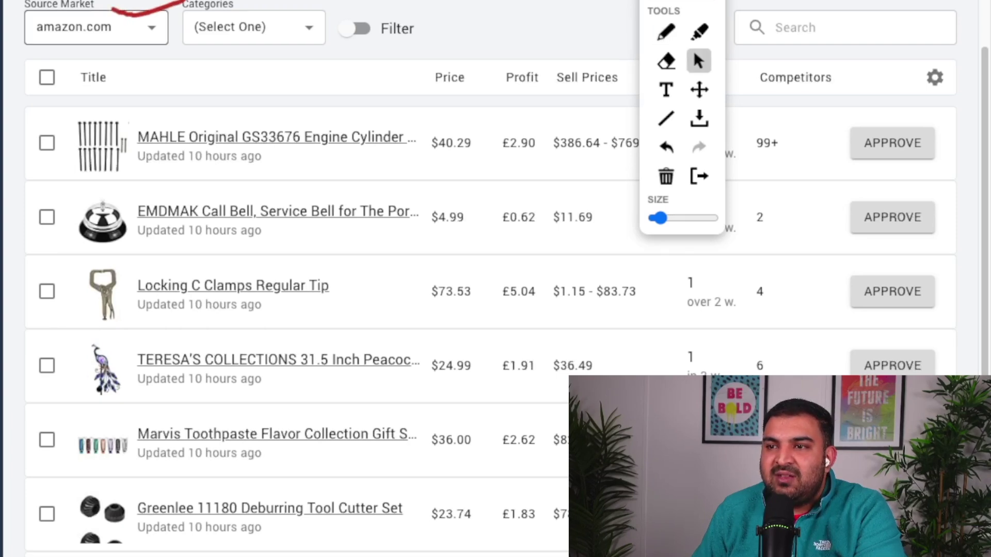
- Choose amazon.co.uk as the source market, then mark the Categories filter and Profit column
{"action": "left_click", "coordinate": [96, 27]}
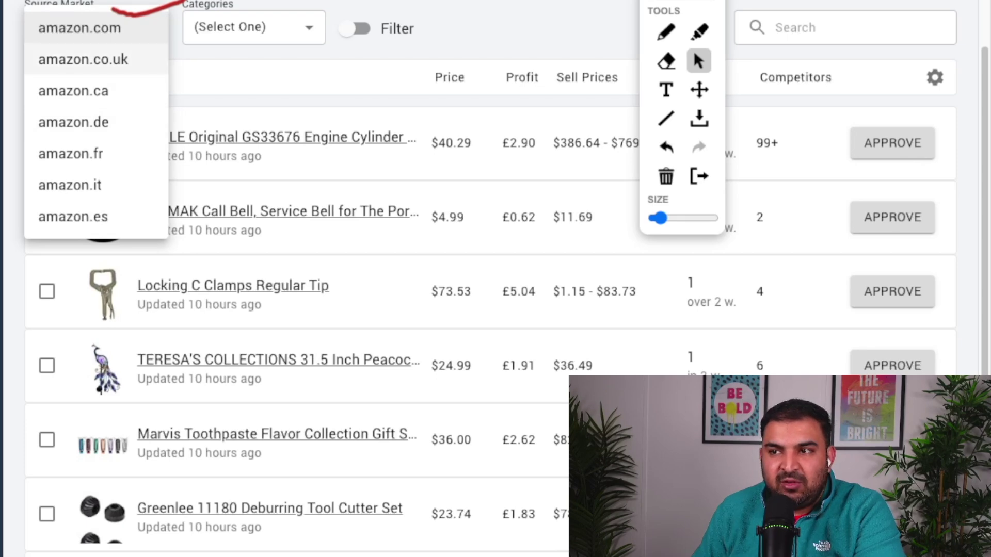
{"action": "left_click", "coordinate": [83, 59]}
{"action": "left_click_drag", "start_coordinate": [686, 9], "coordinate": [934, 13]}
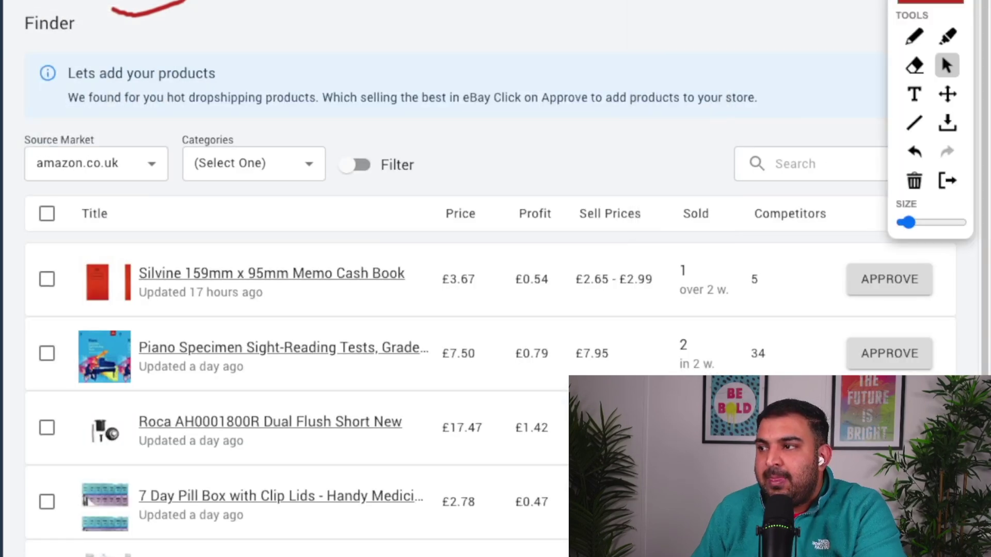
{"action": "left_click", "coordinate": [914, 36]}
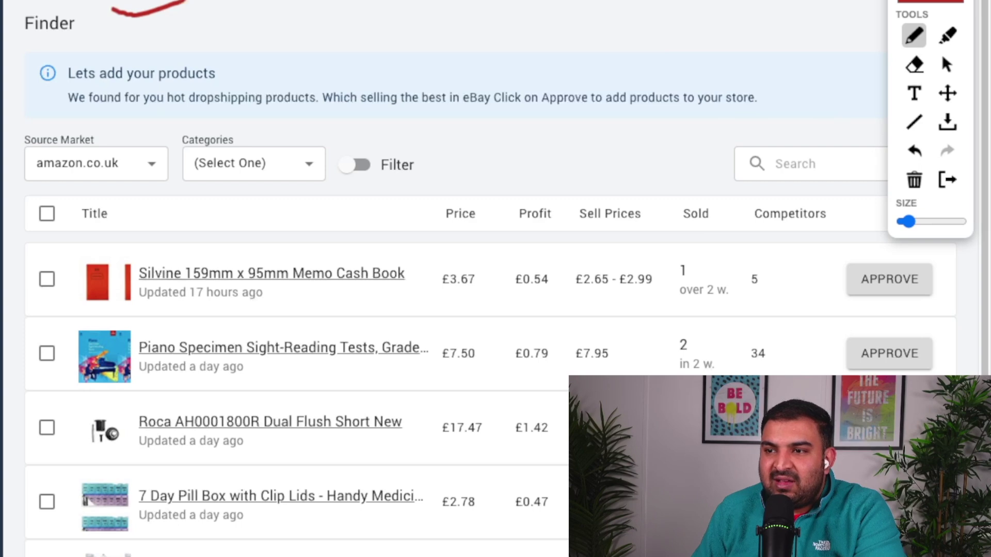
{"action": "mouse_move", "coordinate": [242, 141]}
{"action": "left_mouse_down"}
{"action": "mouse_move", "coordinate": [260, 153]}
{"action": "mouse_move", "coordinate": [296, 140]}
{"action": "left_mouse_up"}
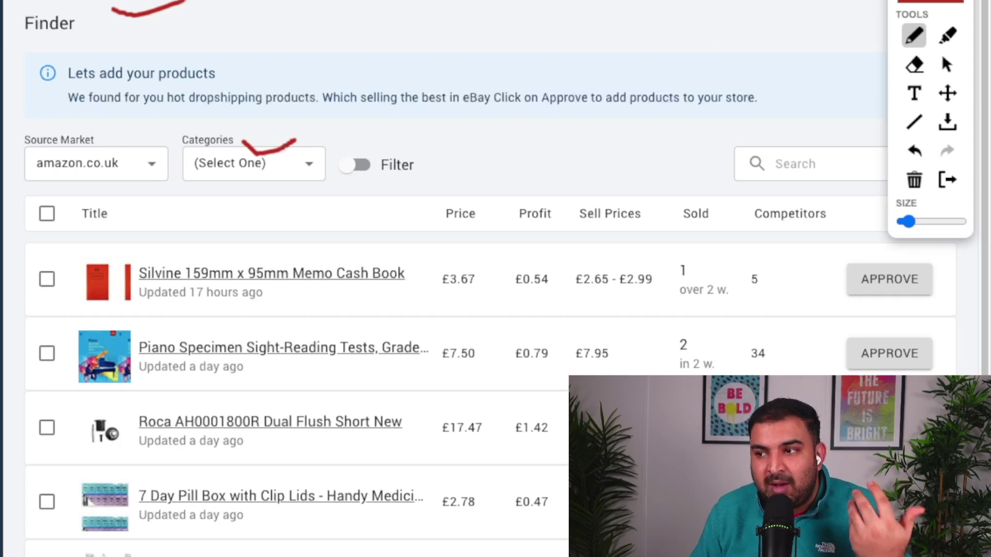
{"action": "left_click_drag", "start_coordinate": [532, 194], "coordinate": [578, 178]}
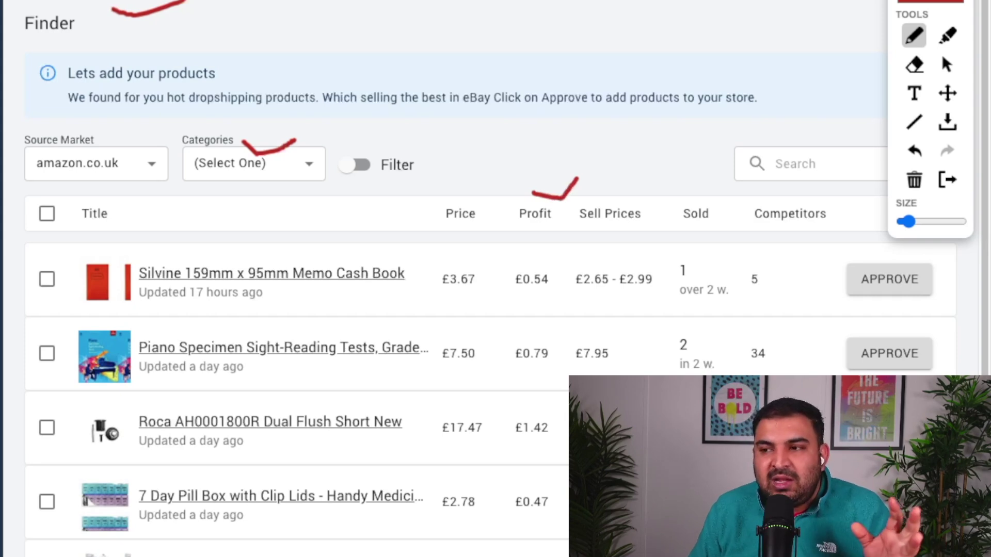